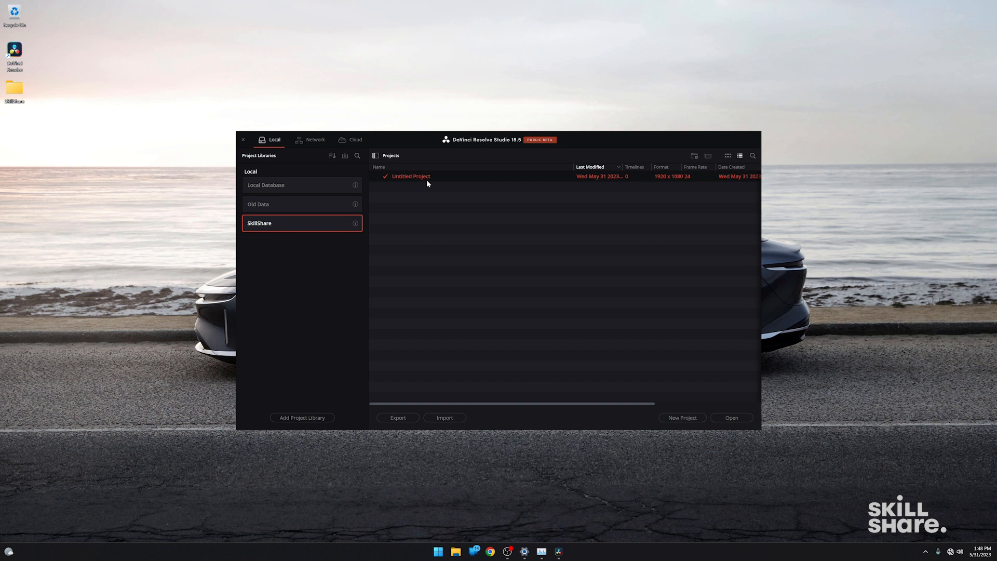
Open the Untitled Project from the SkillShare project library.
{"action": "left_click", "coordinate": [300, 186]}
{"action": "left_click", "coordinate": [293, 208]}
{"action": "left_click", "coordinate": [291, 224]}
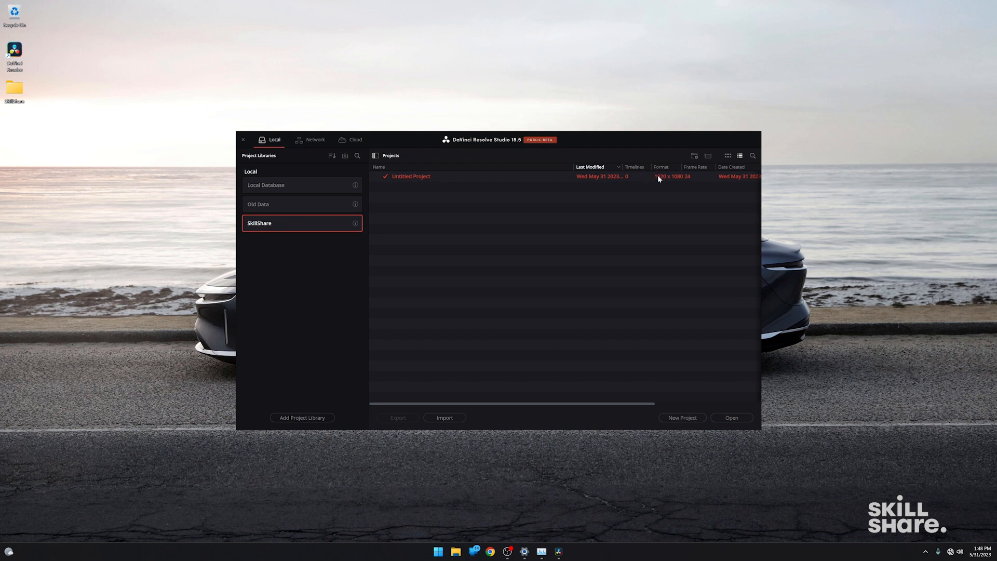
{"action": "double_click", "coordinate": [415, 177]}
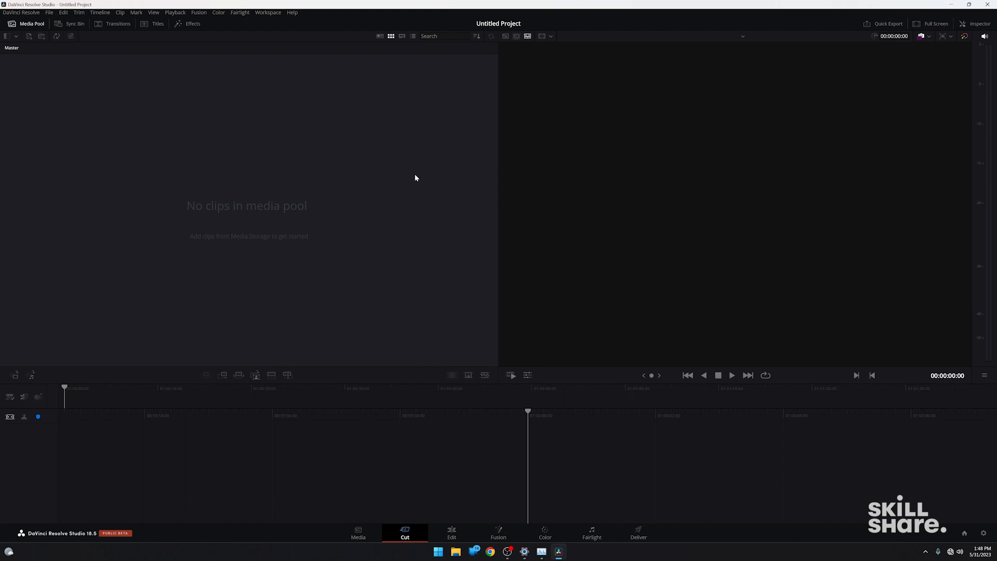
Look over the Media, Cut, Edit and Fusion pages, briefly showing the media pool on the Fusion page.
{"action": "left_click", "coordinate": [365, 535]}
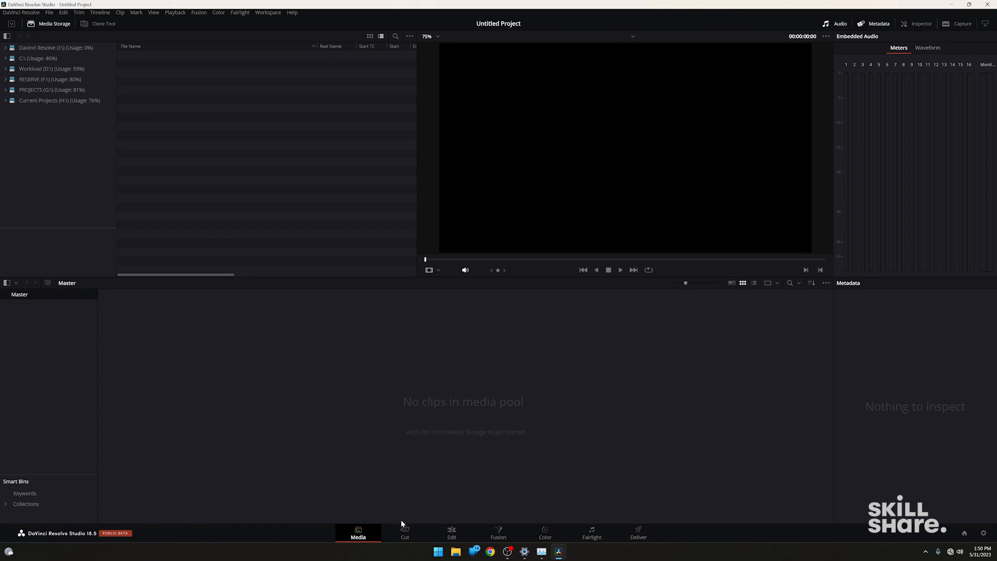
{"action": "left_click", "coordinate": [406, 533]}
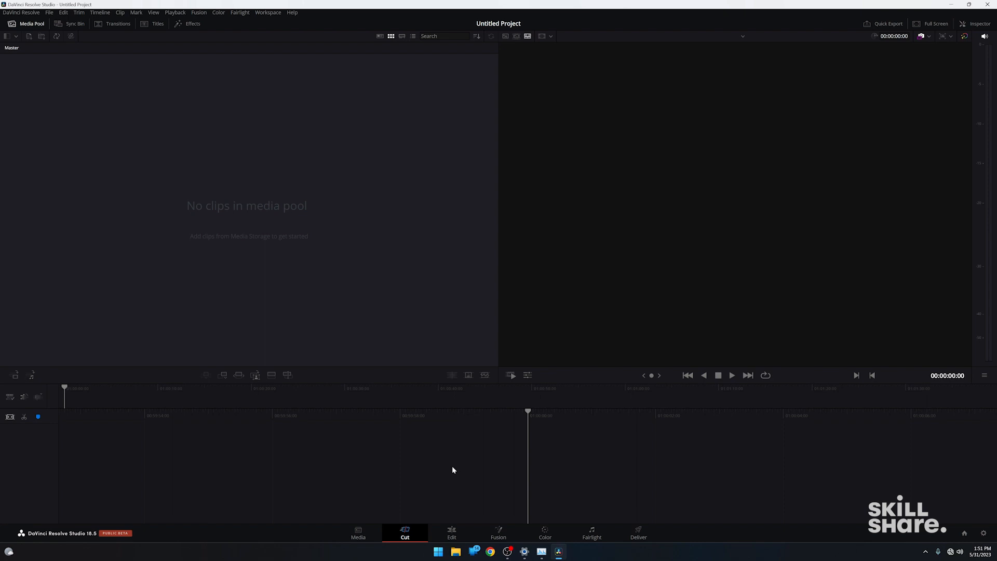
{"action": "left_click", "coordinate": [453, 534]}
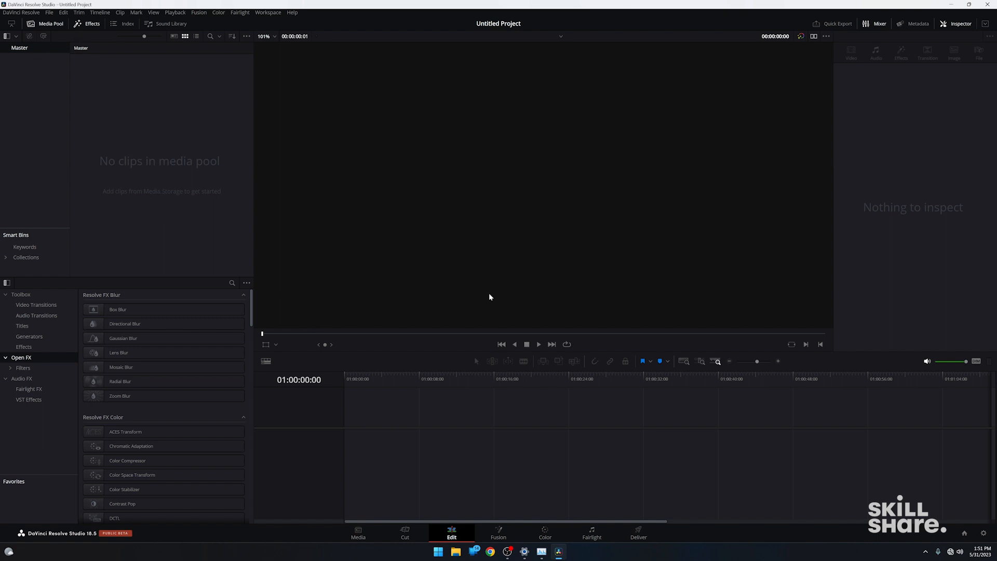
{"action": "left_click", "coordinate": [509, 530]}
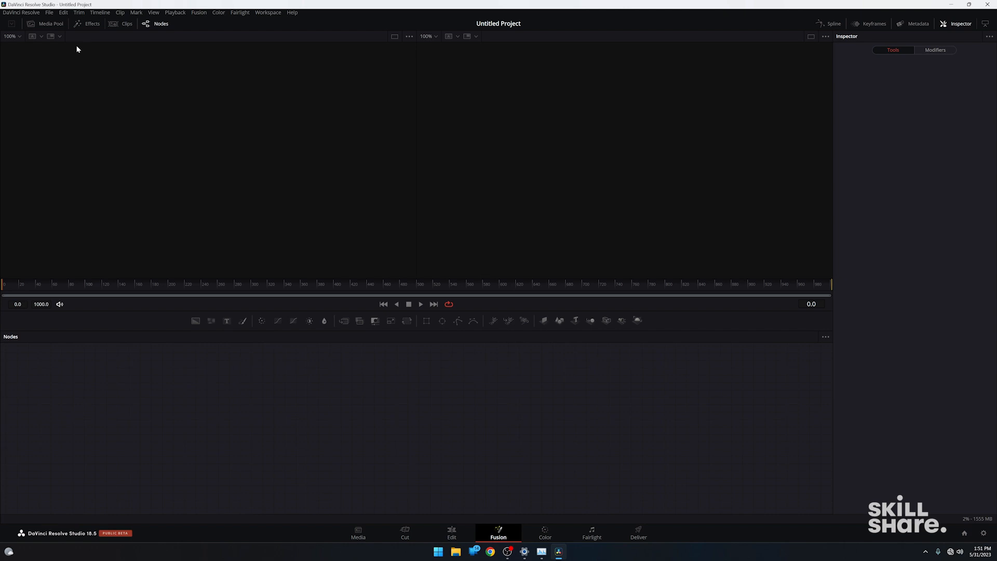
{"action": "left_click", "coordinate": [52, 27]}
{"action": "left_click", "coordinate": [52, 26]}
Examine the Color and Fairlight pages, showing and hiding the media pool on each.
{"action": "left_click", "coordinate": [545, 533]}
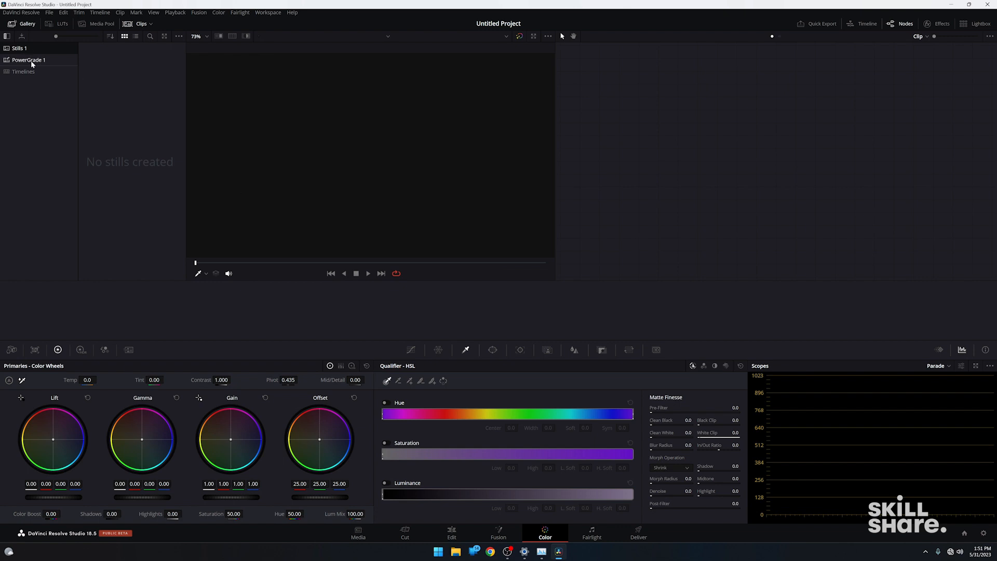
{"action": "left_click", "coordinate": [93, 24]}
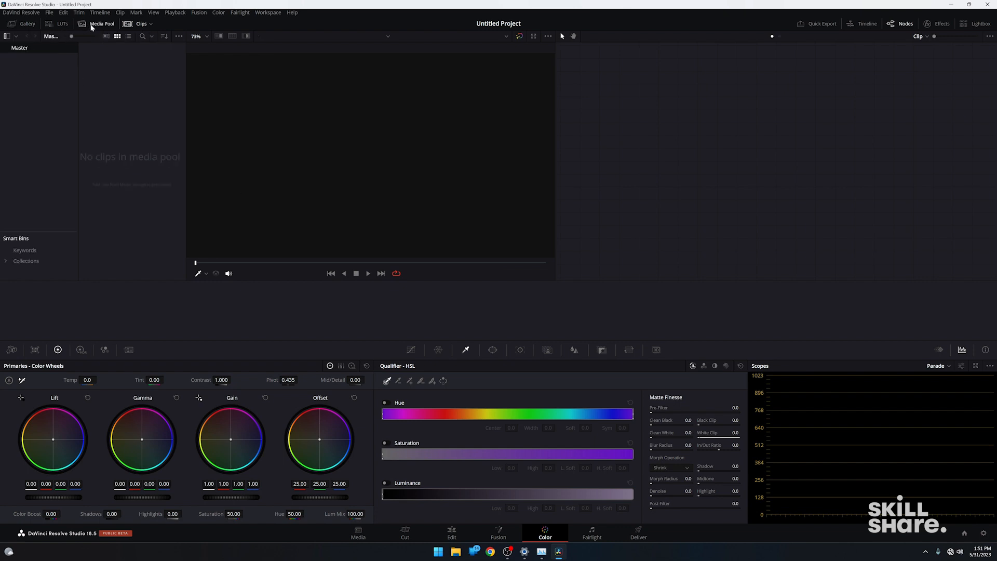
{"action": "left_click", "coordinate": [93, 28]}
{"action": "left_click", "coordinate": [92, 27]}
{"action": "left_click", "coordinate": [594, 531]}
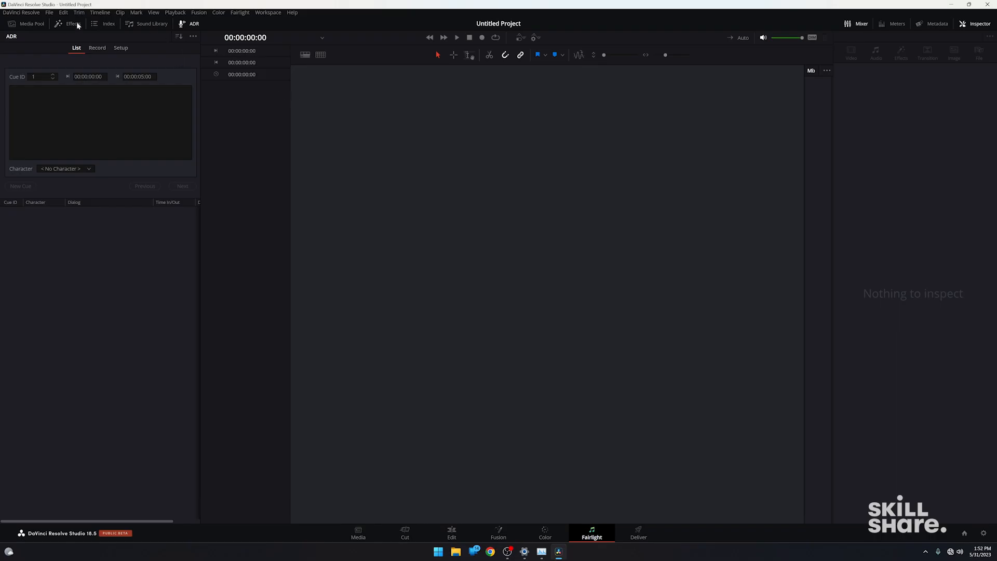
{"action": "left_click", "coordinate": [35, 25]}
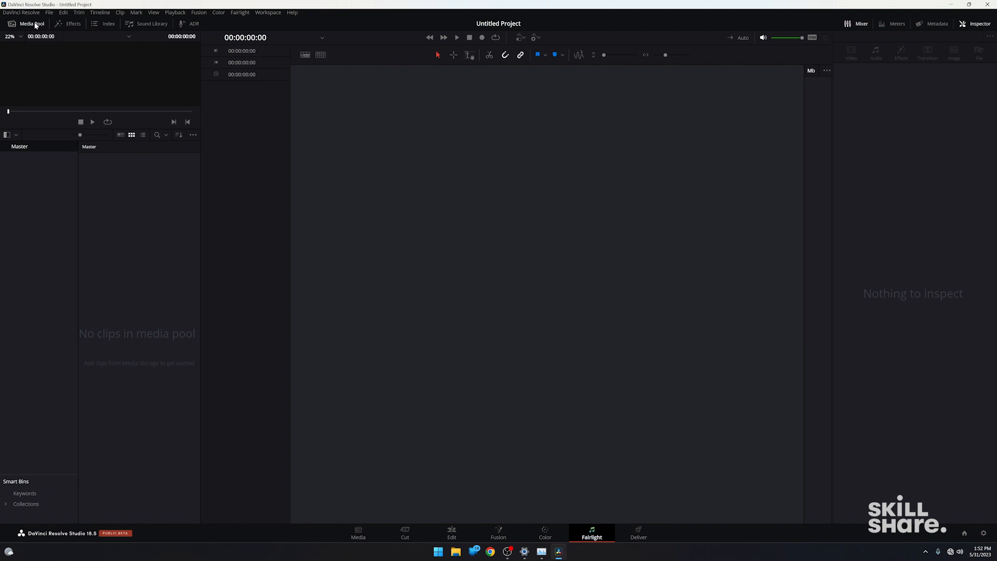
{"action": "left_click", "coordinate": [34, 23]}
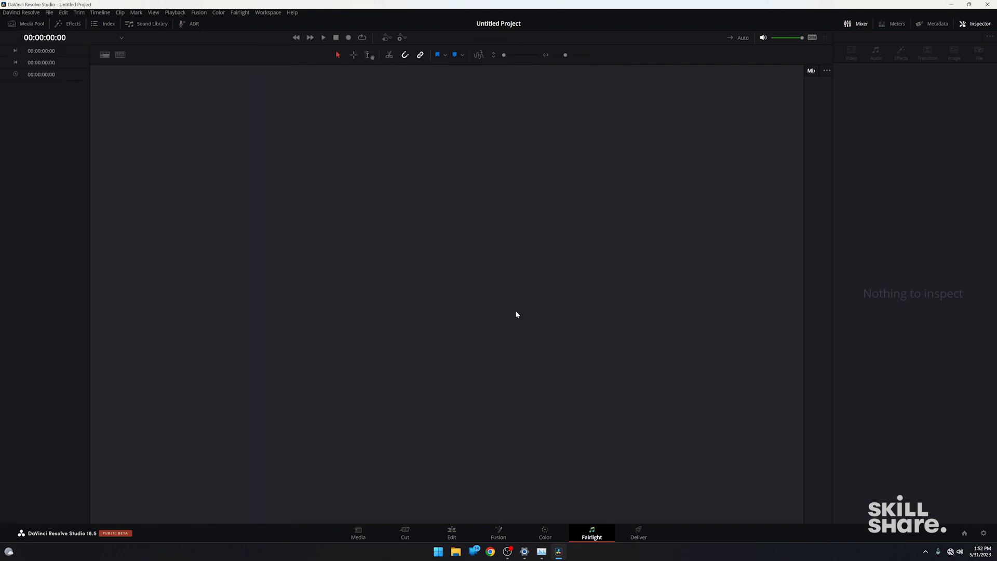
Examine the Deliver page's export presets and the available video formats in the render settings.
{"action": "left_click", "coordinate": [640, 533]}
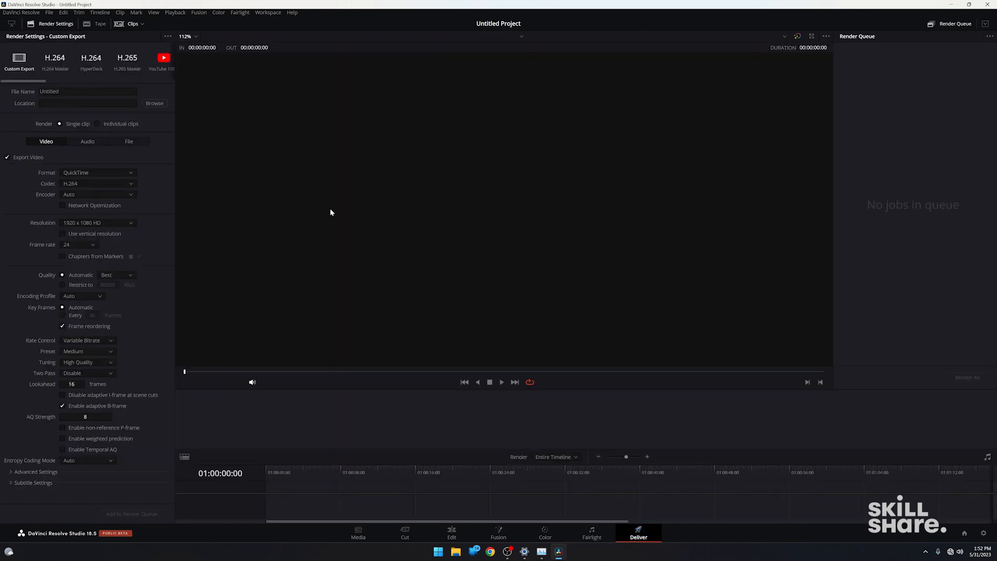
{"action": "scroll", "coordinate": [84, 73], "scroll_direction": "right", "scroll_amount": 3}
{"action": "left_click", "coordinate": [106, 173]}
{"action": "scroll", "coordinate": [111, 218], "scroll_direction": "up", "scroll_amount": 2}
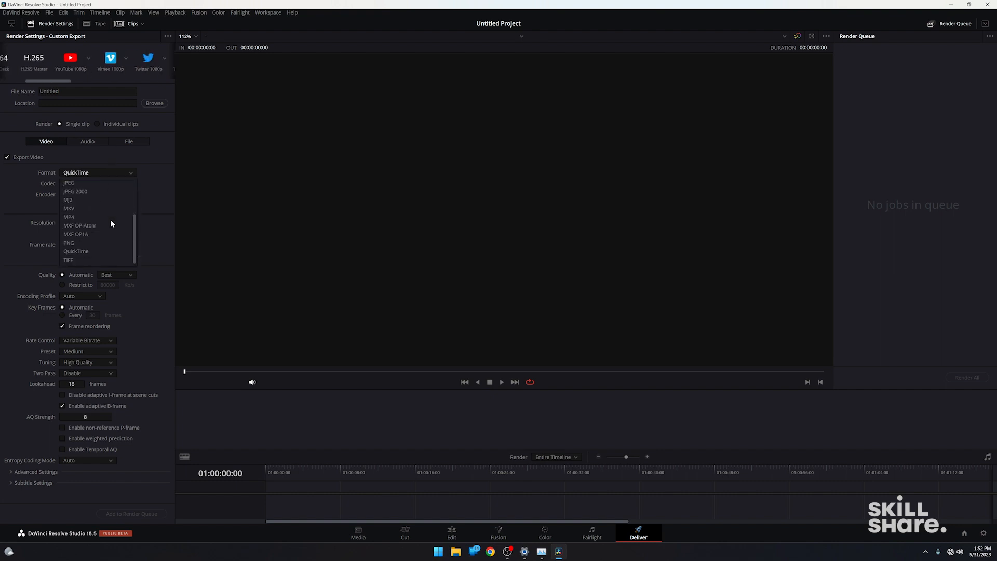
{"action": "scroll", "coordinate": [111, 223], "scroll_direction": "down", "scroll_amount": 3}
{"action": "left_click_drag", "start_coordinate": [60, 80], "coordinate": [36, 81]}
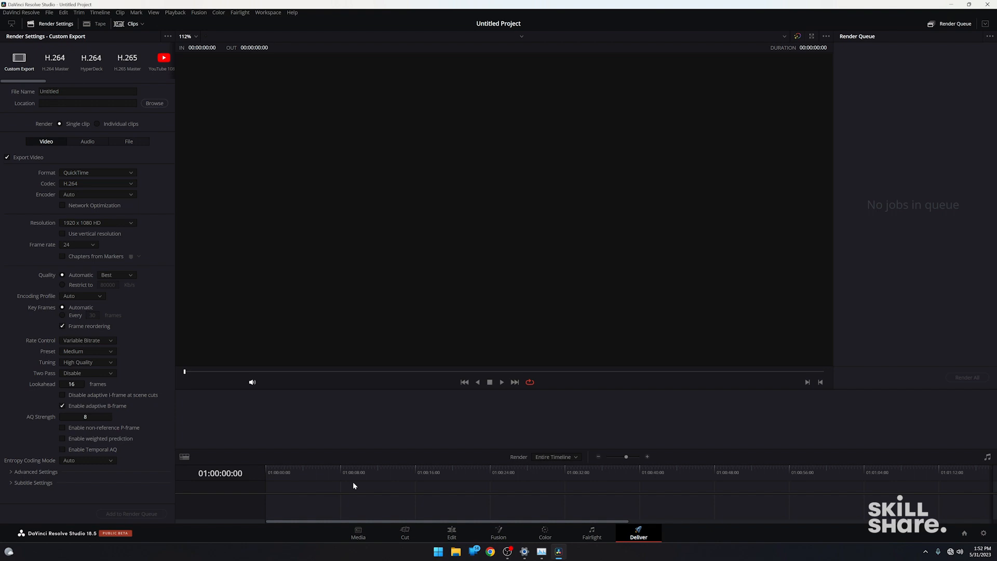
Return to the Media page and add the Desktop folder as a new media storage location.
{"action": "left_click", "coordinate": [358, 532]}
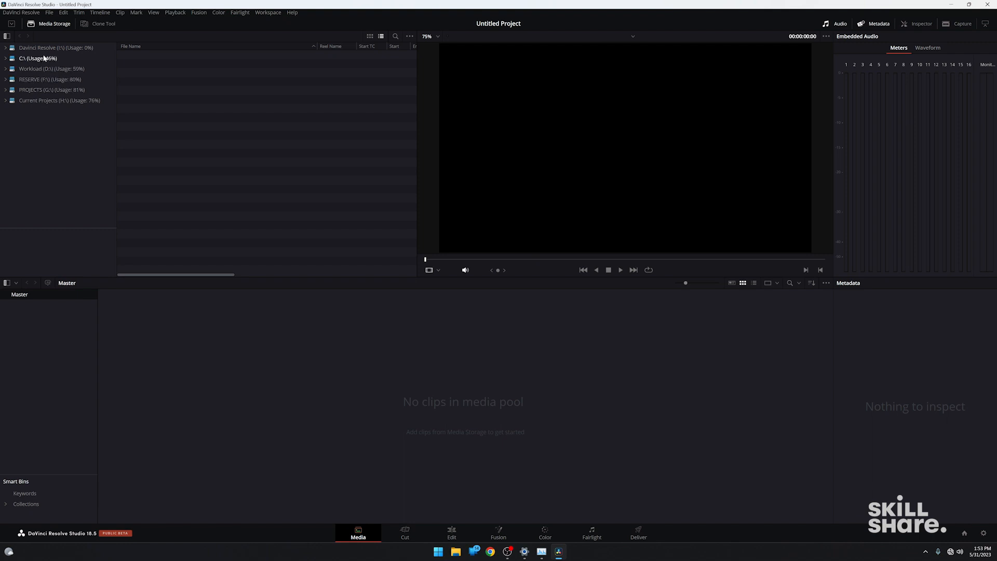
{"action": "right_click", "coordinate": [49, 130]}
{"action": "left_click", "coordinate": [58, 134]}
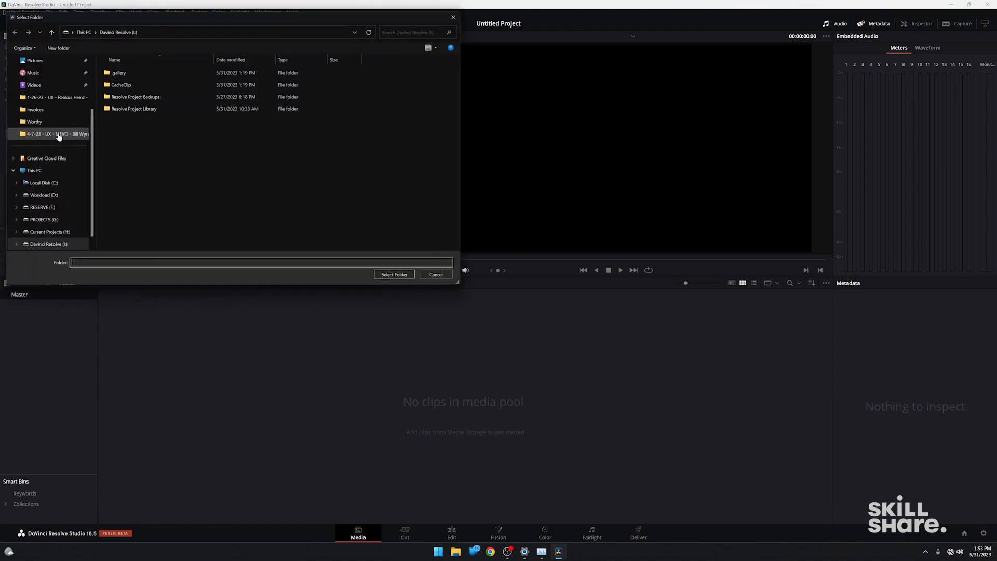
{"action": "scroll", "coordinate": [58, 175], "scroll_direction": "up", "scroll_amount": 2}
{"action": "left_click", "coordinate": [33, 96]}
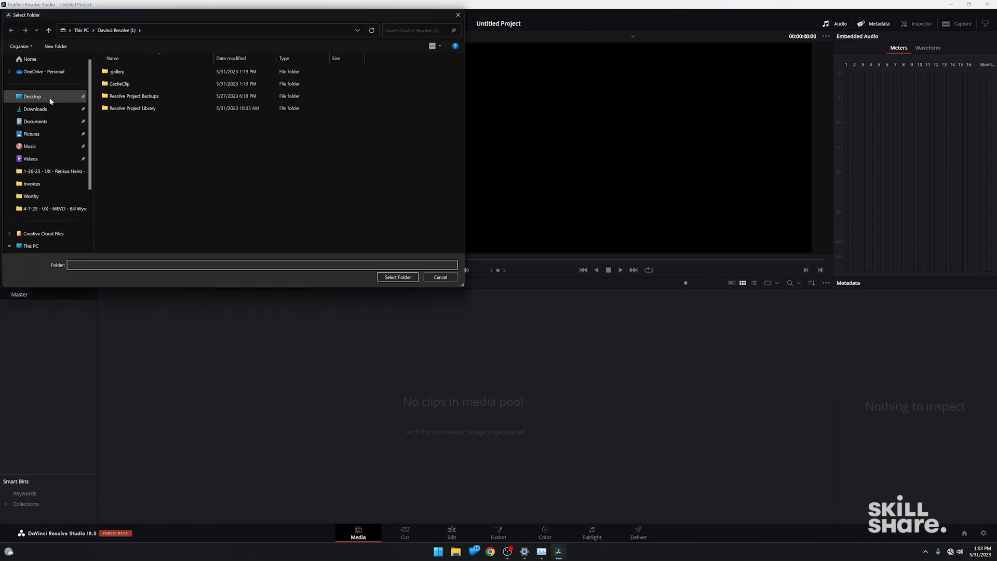
{"action": "left_click", "coordinate": [398, 277]}
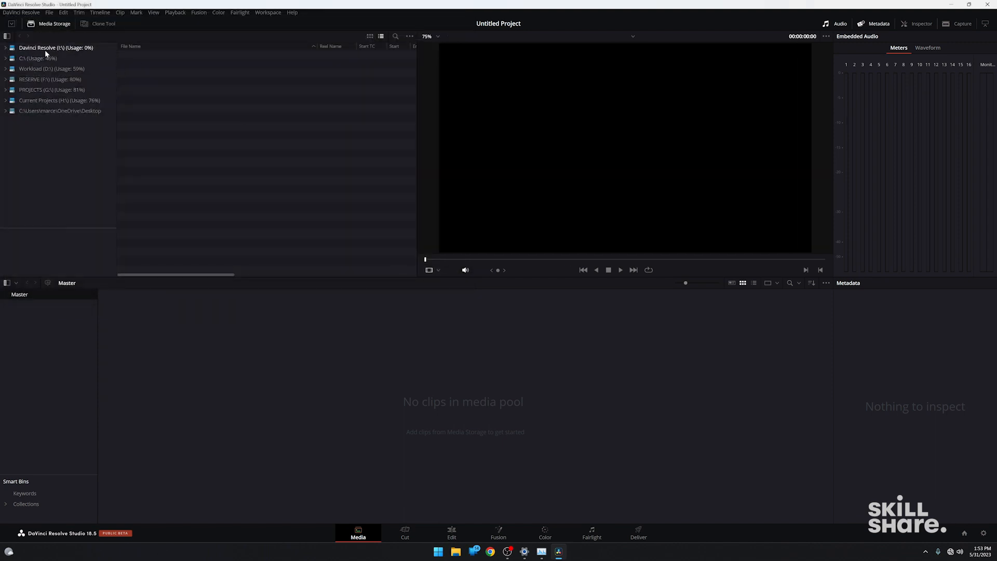
Import the Footage folder with its subfolders from SkillShare/Bronson into the media pool as bins, changing the project frame rate to match the clips.
{"action": "left_click", "coordinate": [59, 112]}
{"action": "double_click", "coordinate": [134, 53]}
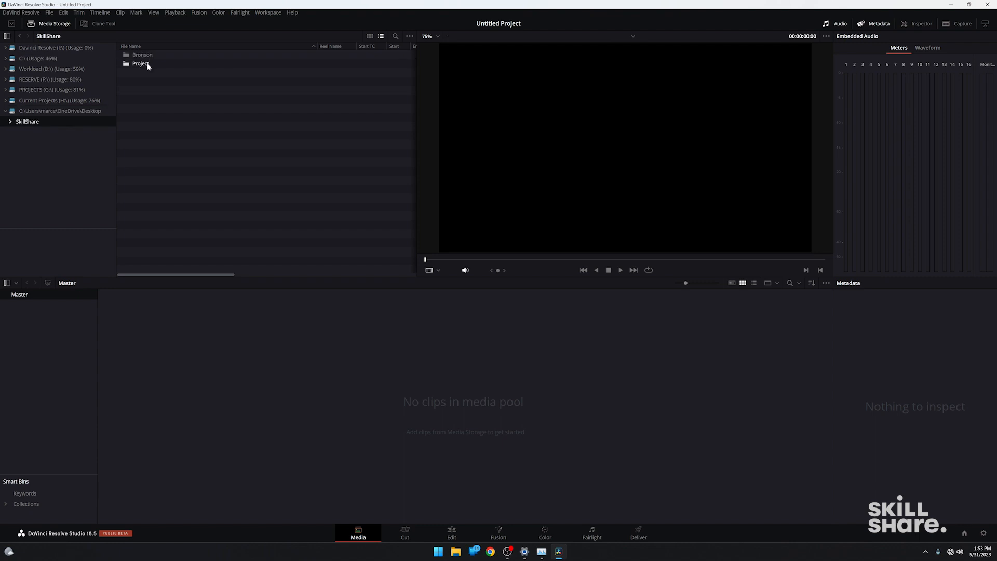
{"action": "double_click", "coordinate": [145, 56]}
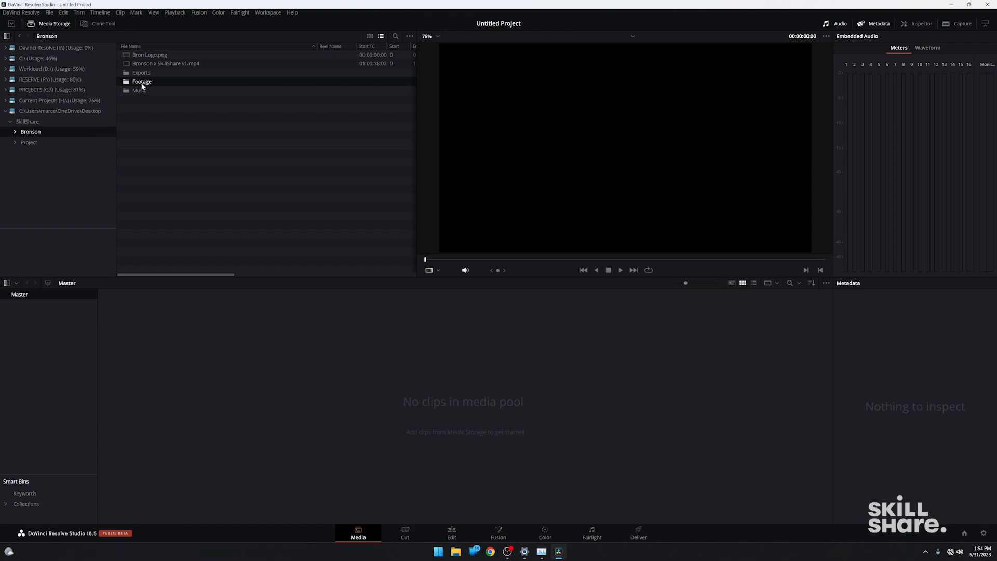
{"action": "right_click", "coordinate": [142, 84]}
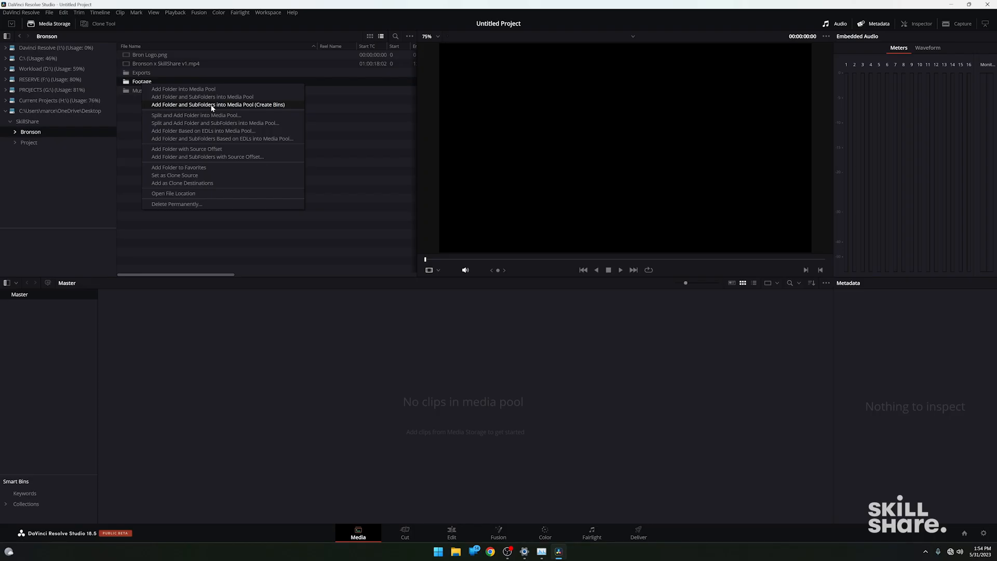
{"action": "left_click", "coordinate": [212, 105]}
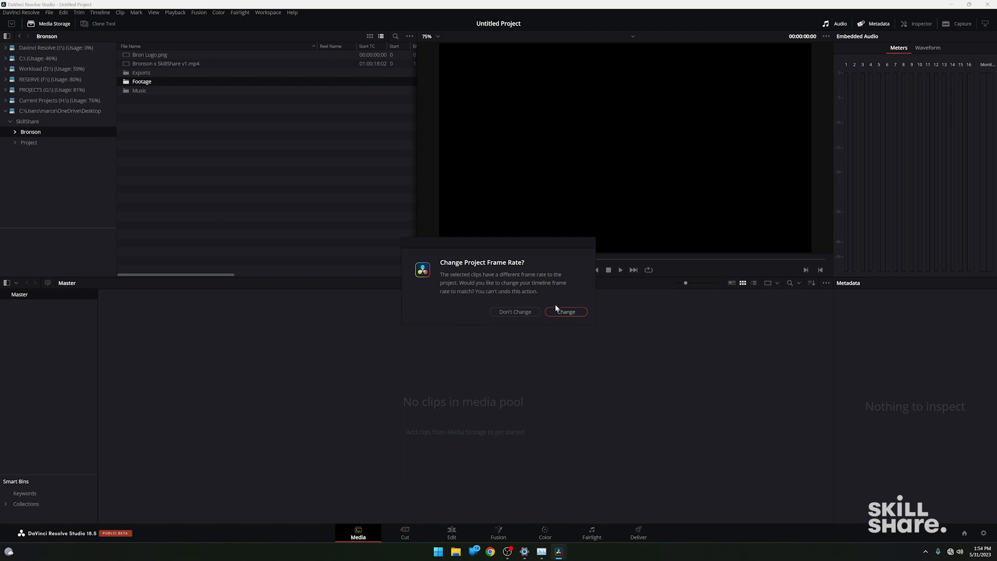
{"action": "left_click", "coordinate": [565, 312]}
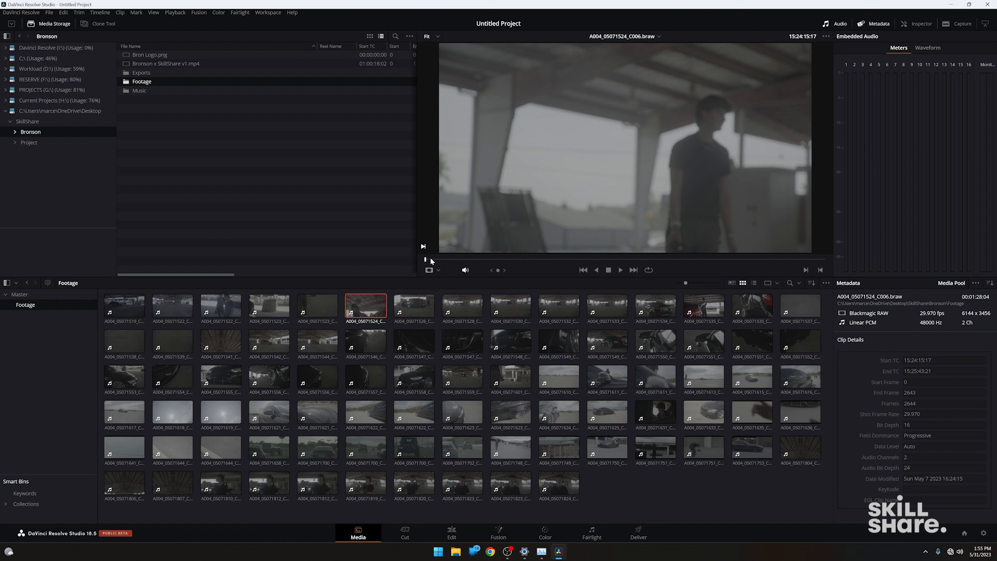
Preview several of the imported Footage clips by scrubbing through them in the viewer.
{"action": "left_click_drag", "start_coordinate": [430, 257], "coordinate": [612, 277]}
{"action": "left_click", "coordinate": [610, 301]}
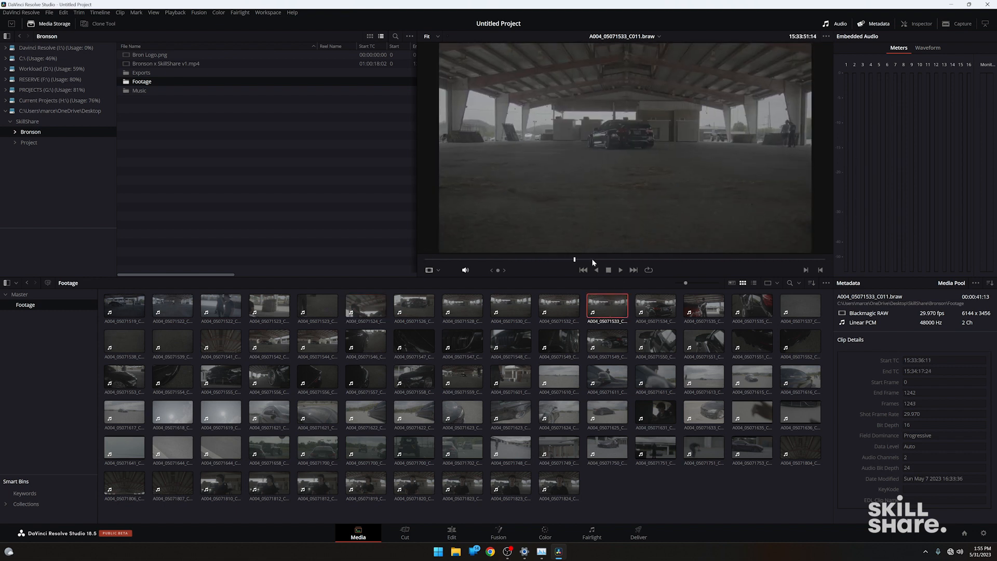
{"action": "left_click", "coordinate": [652, 372]}
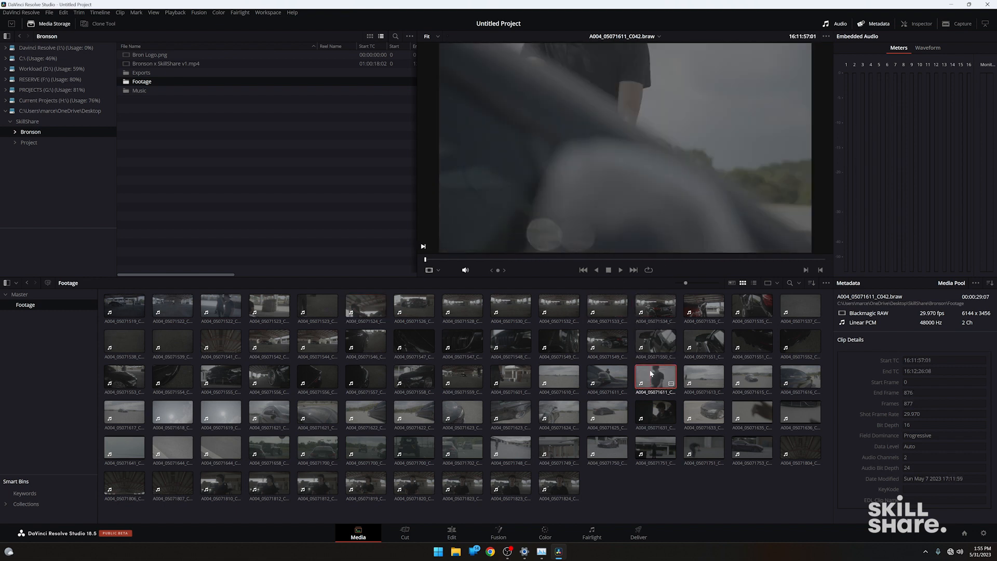
{"action": "left_click", "coordinate": [656, 341]}
{"action": "left_click_drag", "start_coordinate": [457, 259], "coordinate": [714, 255]}
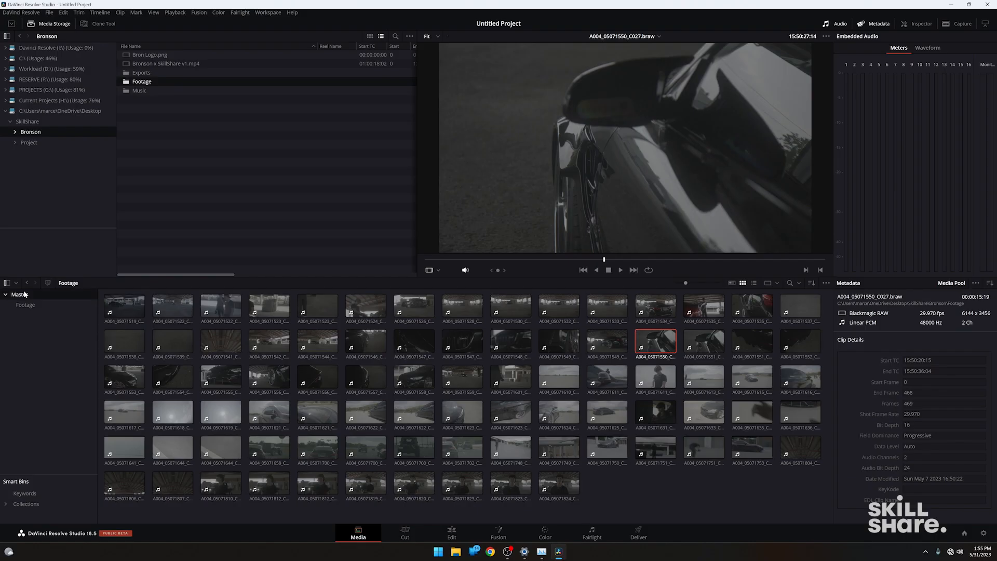
Import the Music folder with its subfolders into the Master bin as bins, and check the Footage and Music bins.
{"action": "left_click", "coordinate": [24, 294]}
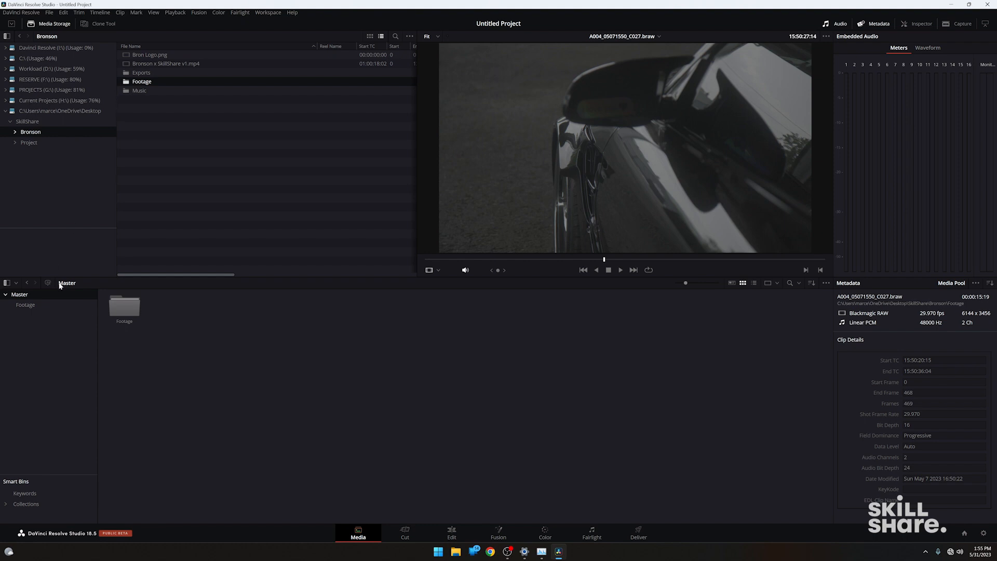
{"action": "left_click", "coordinate": [137, 92]}
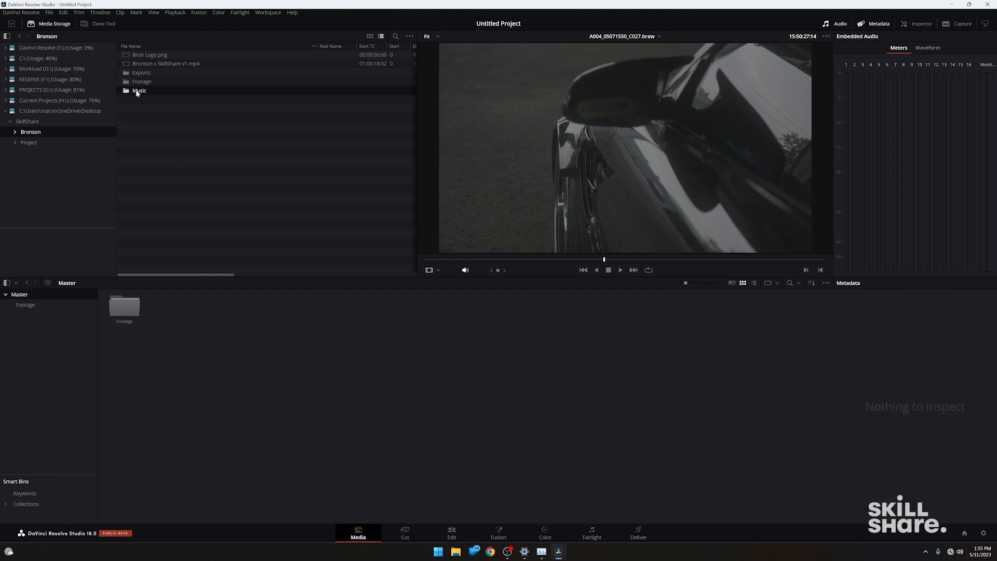
{"action": "right_click", "coordinate": [138, 92]}
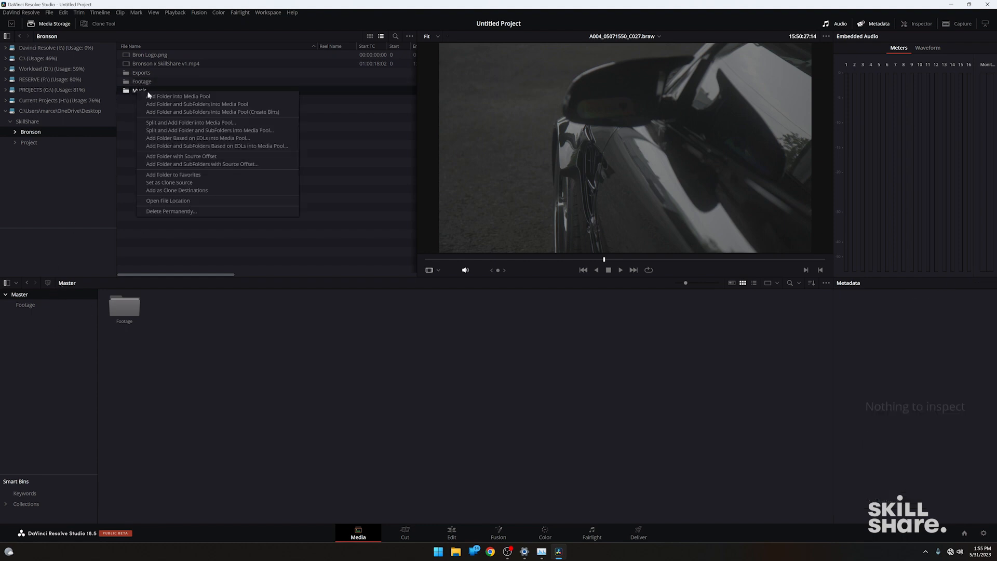
{"action": "left_click", "coordinate": [246, 113]}
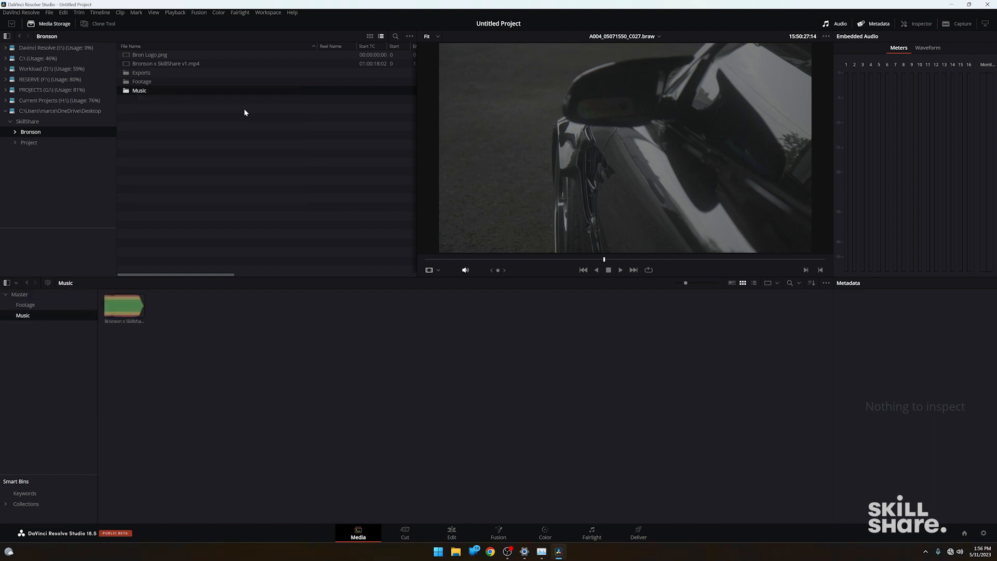
{"action": "left_click", "coordinate": [37, 307]}
{"action": "left_click", "coordinate": [33, 316]}
{"action": "left_click", "coordinate": [32, 297]}
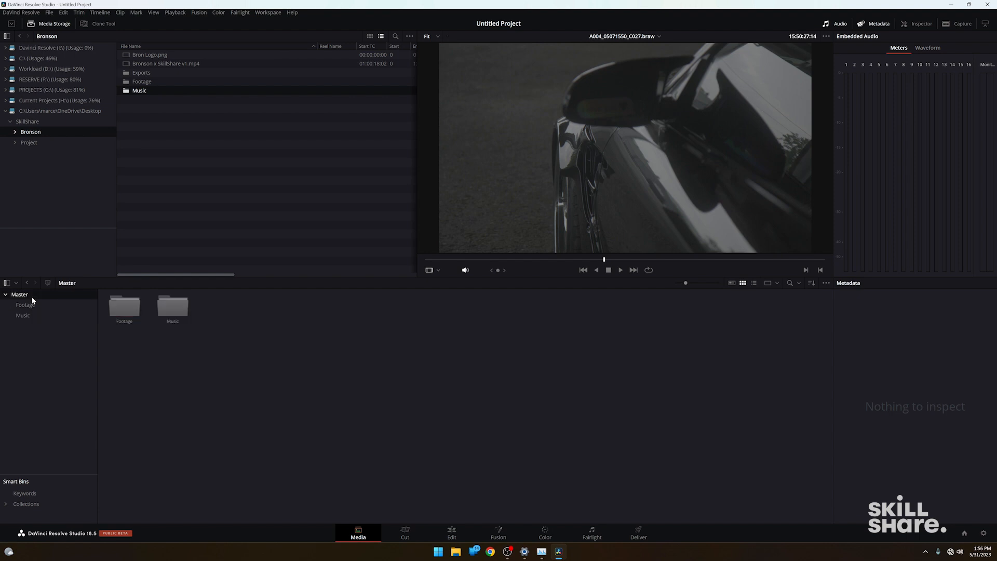
On the Edit page, set up a new empty timeline named Bronson with custom settings instead of the project settings.
{"action": "left_click", "coordinate": [452, 533]}
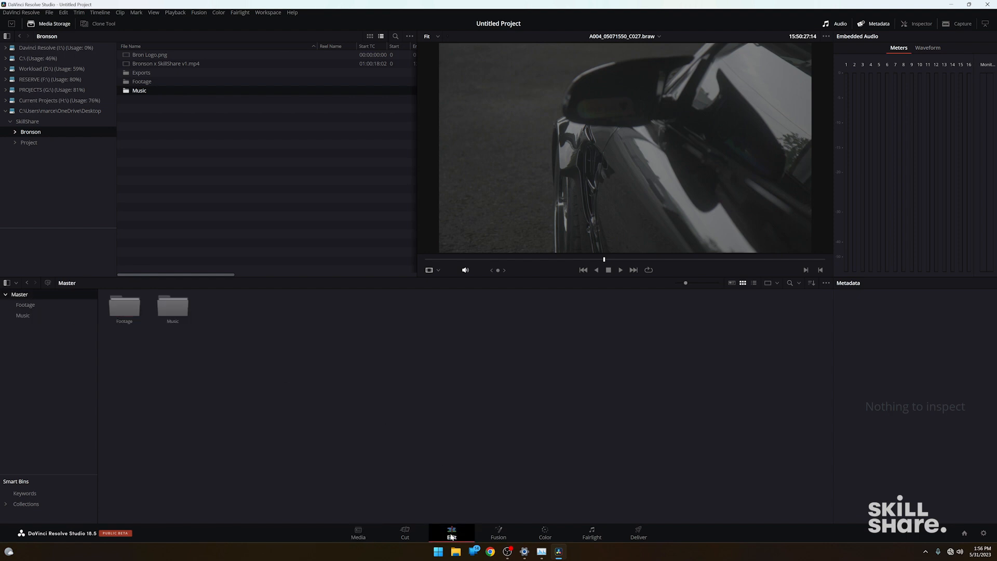
{"action": "right_click", "coordinate": [143, 149]}
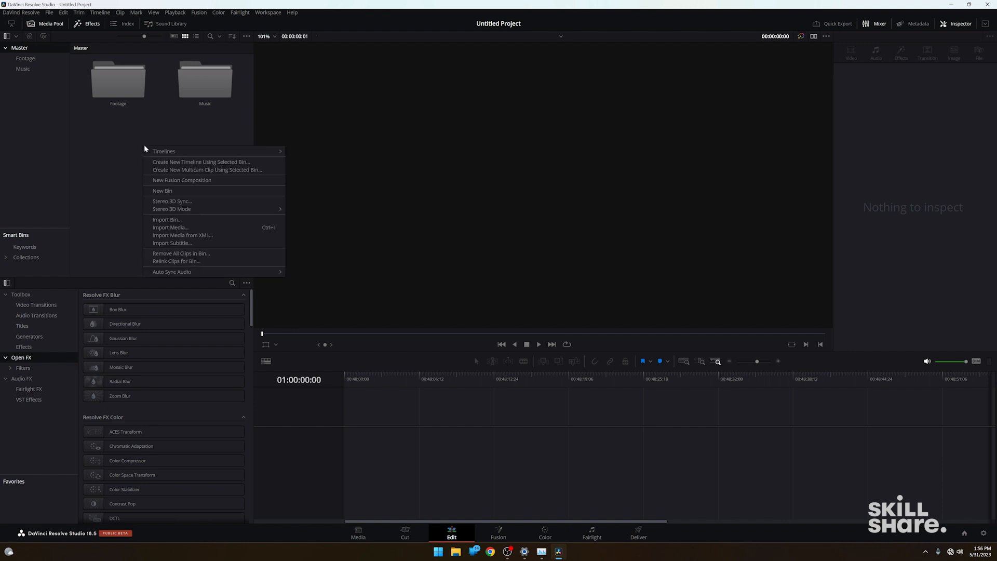
{"action": "mouse_move", "coordinate": [176, 155]}
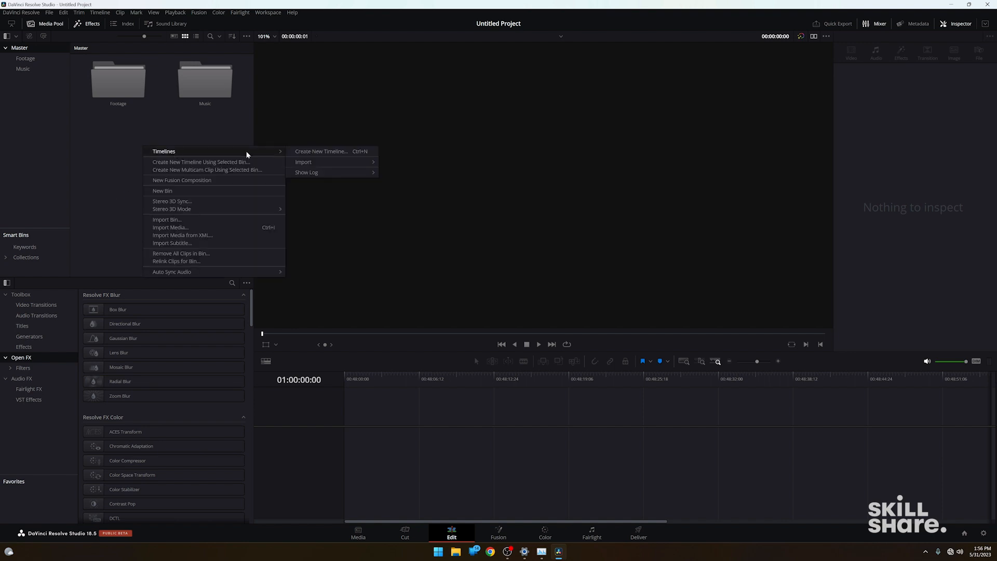
{"action": "left_click", "coordinate": [349, 155]}
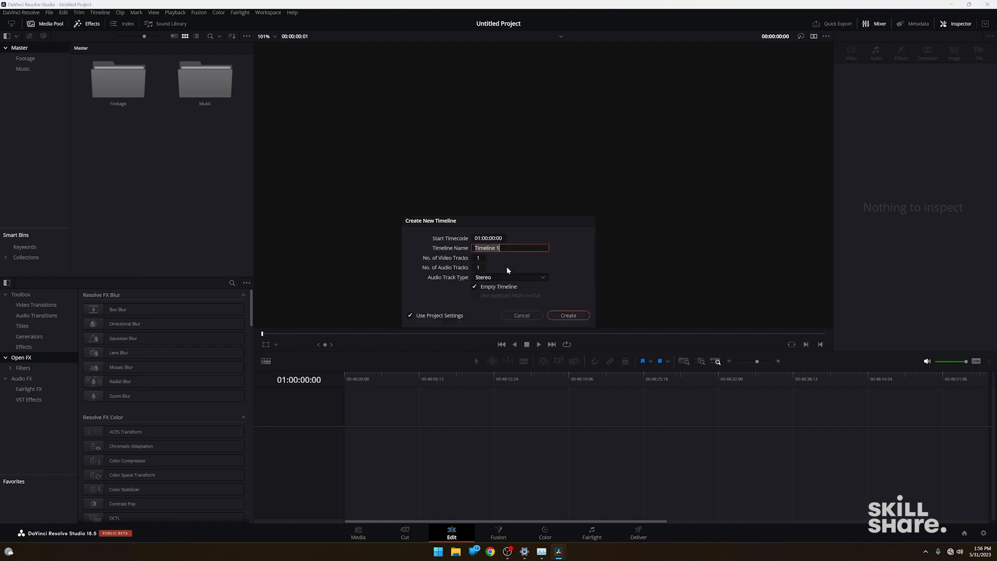
{"action": "type", "text": "Bronson"}
{"action": "left_click", "coordinate": [440, 316]}
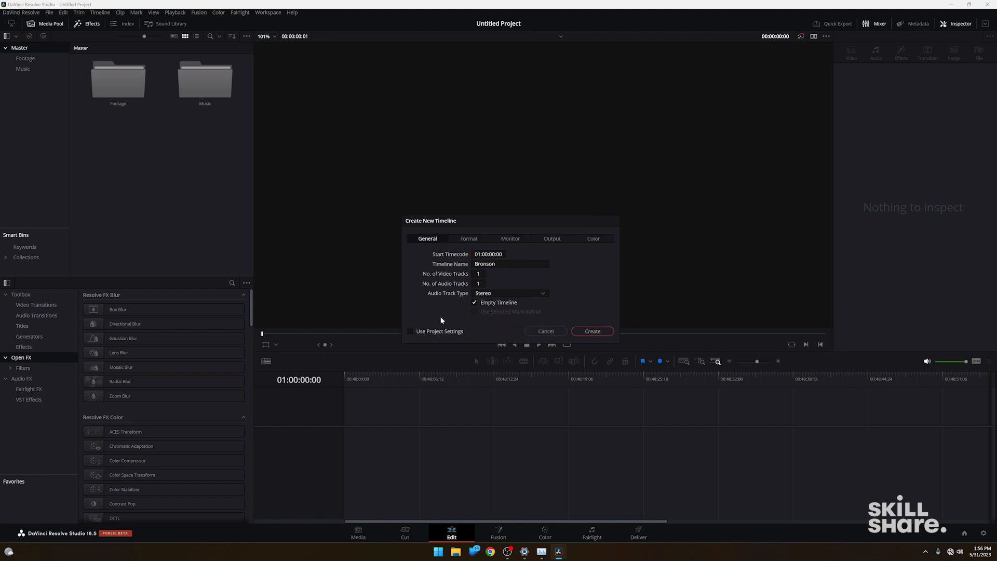
Review the new timeline's format, monitor, output and color settings, and create the timeline.
{"action": "left_click", "coordinate": [469, 239]}
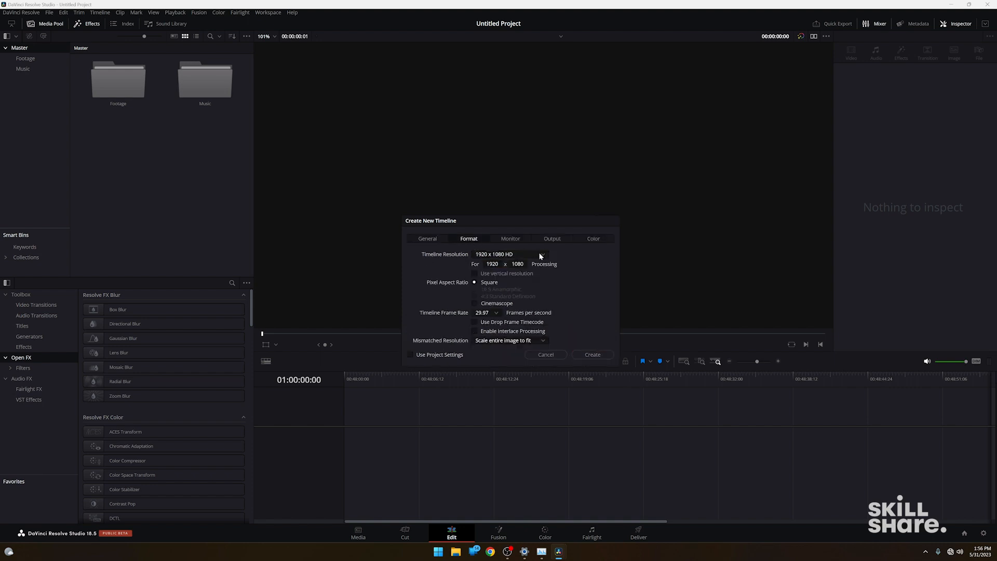
{"action": "left_click", "coordinate": [540, 254]}
{"action": "scroll", "coordinate": [540, 308], "scroll_direction": "down", "scroll_amount": 2}
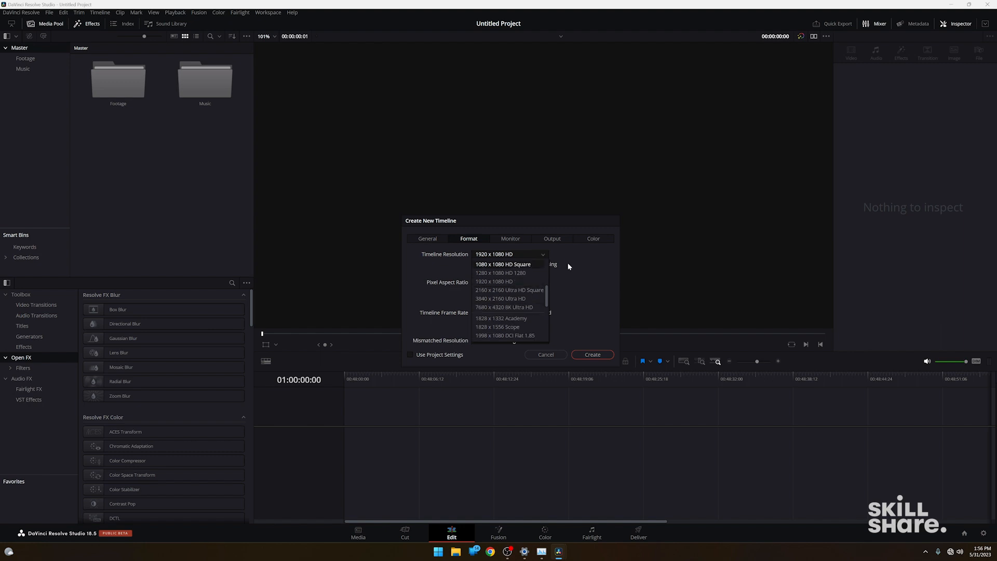
{"action": "left_click", "coordinate": [543, 263]}
{"action": "left_click", "coordinate": [497, 313]}
{"action": "left_click", "coordinate": [497, 313]}
{"action": "left_click", "coordinate": [529, 240]}
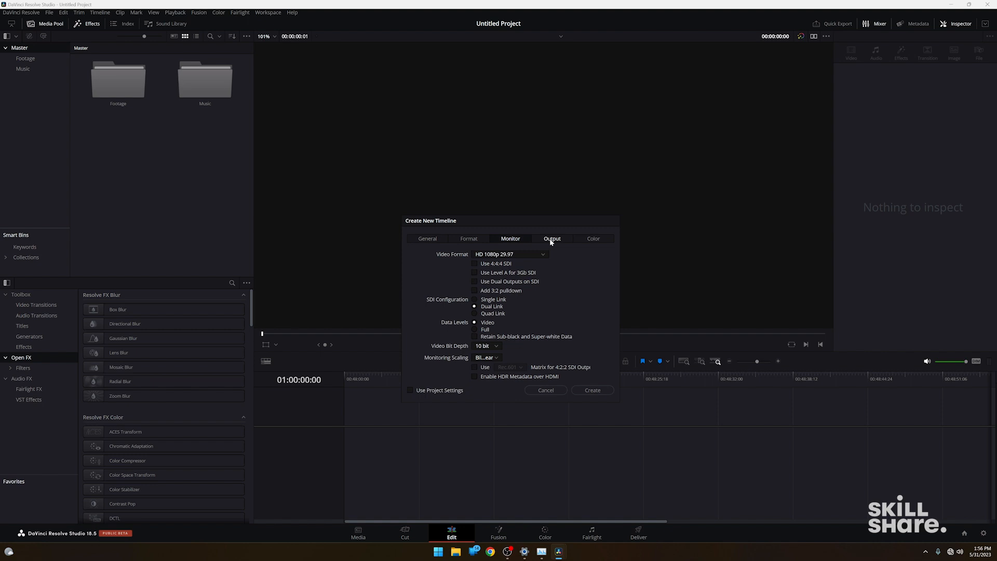
{"action": "left_click", "coordinate": [550, 239]}
{"action": "left_click", "coordinate": [582, 239]}
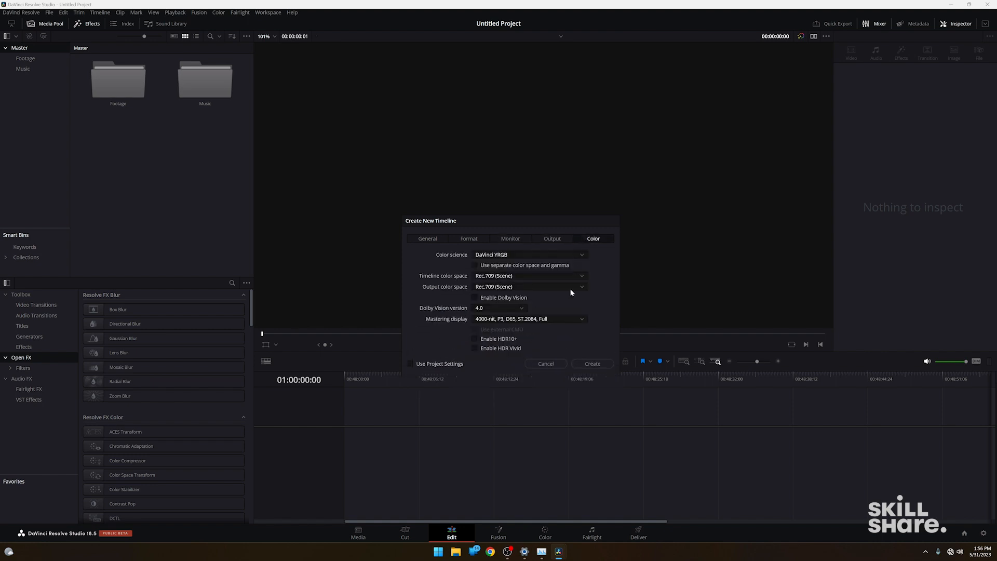
{"action": "left_click", "coordinate": [470, 240]}
{"action": "left_click", "coordinate": [589, 356]}
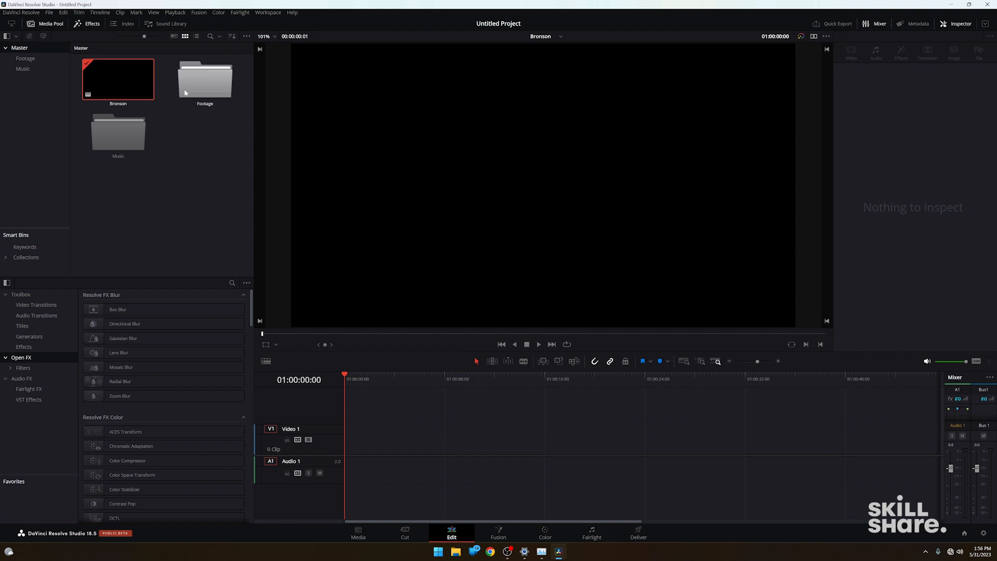
Open the Footage bin and load the clip A004_05071534_C012.braw in the viewer.
{"action": "double_click", "coordinate": [193, 80]}
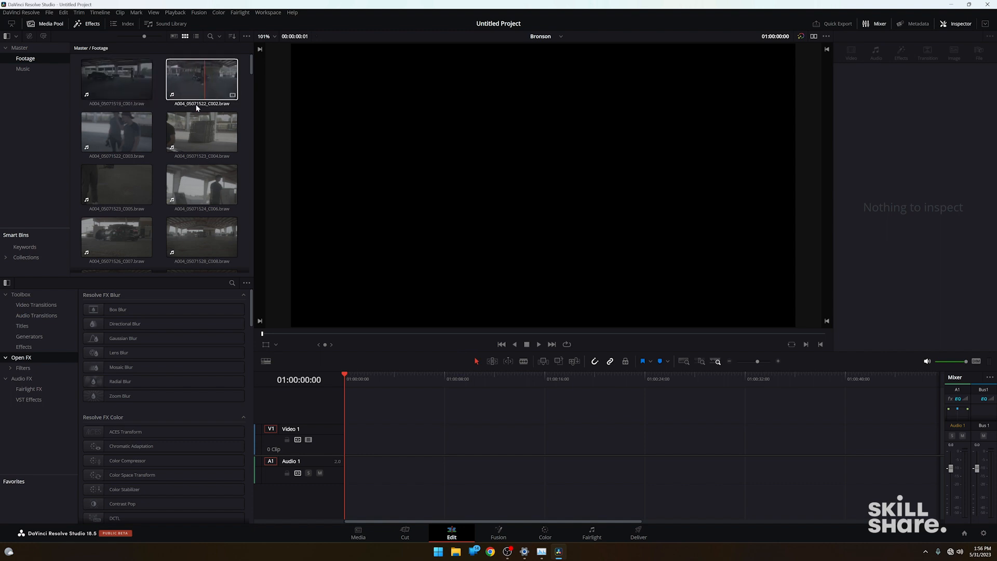
{"action": "scroll", "coordinate": [187, 126], "scroll_direction": "down", "scroll_amount": 2}
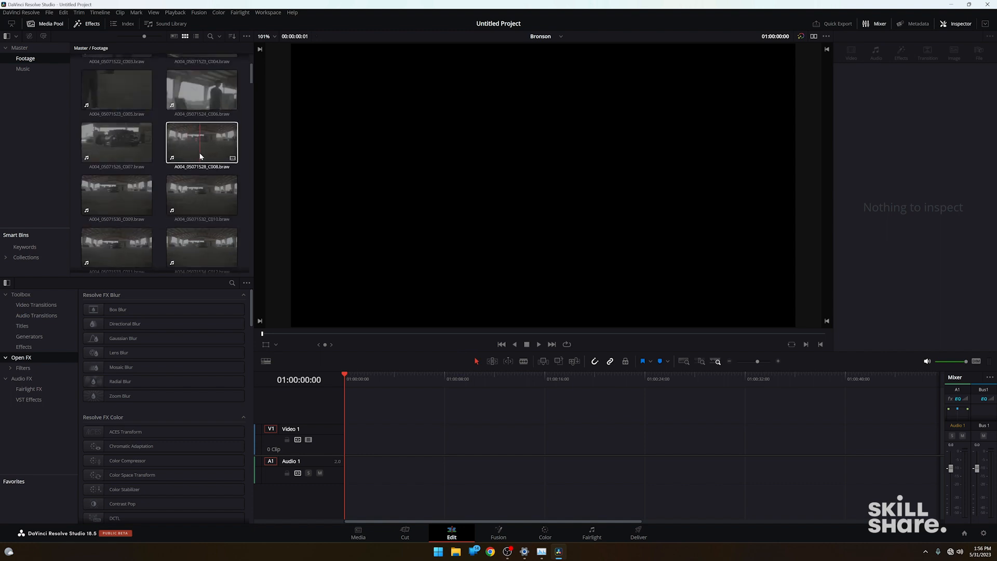
{"action": "scroll", "coordinate": [198, 208], "scroll_direction": "down", "scroll_amount": 1}
{"action": "left_click", "coordinate": [208, 224]}
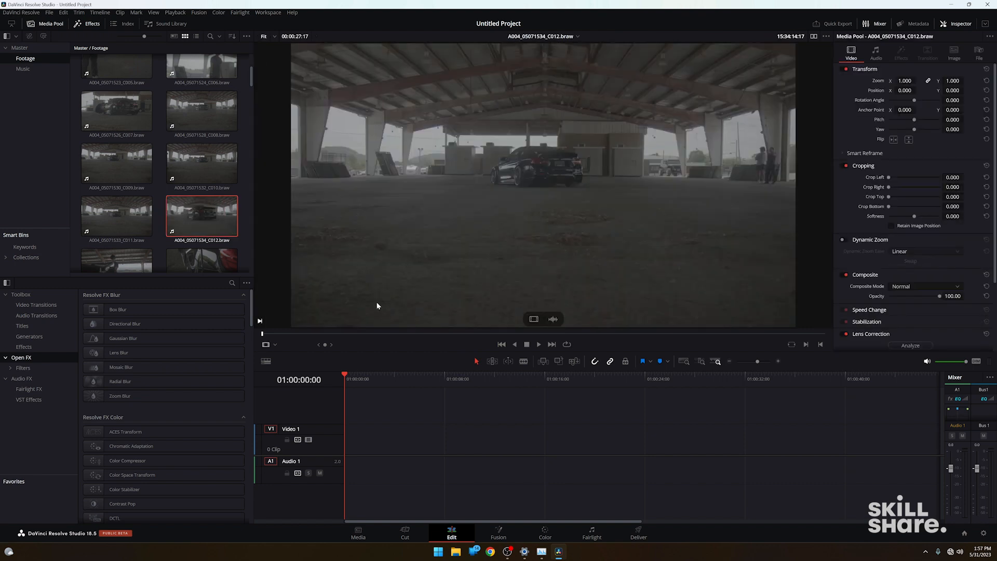
Play and scrub through the clip, and mark an 8-second range with in and out points, ending at 15:34:34:04.
{"action": "key", "text": "space"}
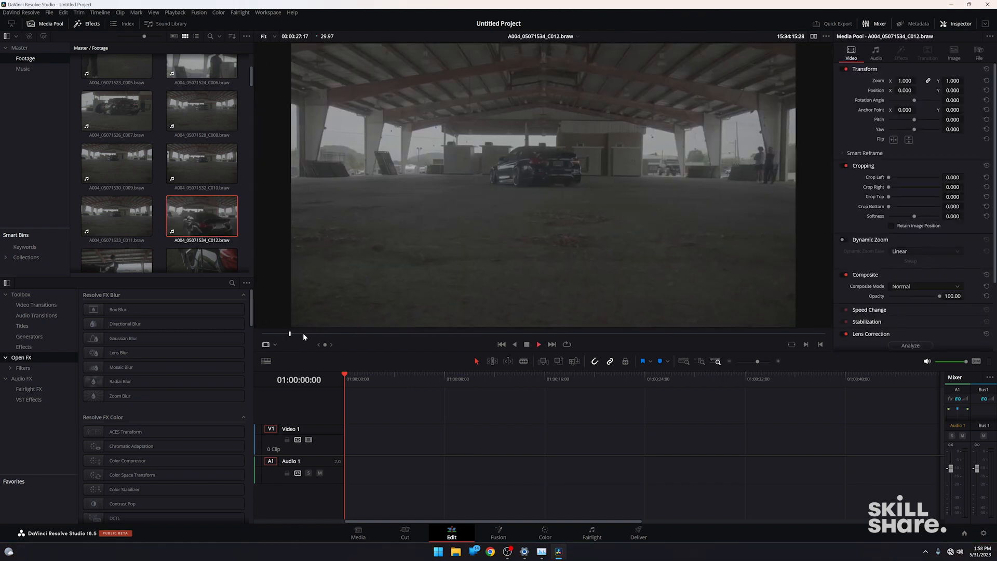
{"action": "left_click_drag", "start_coordinate": [303, 333], "coordinate": [500, 344]}
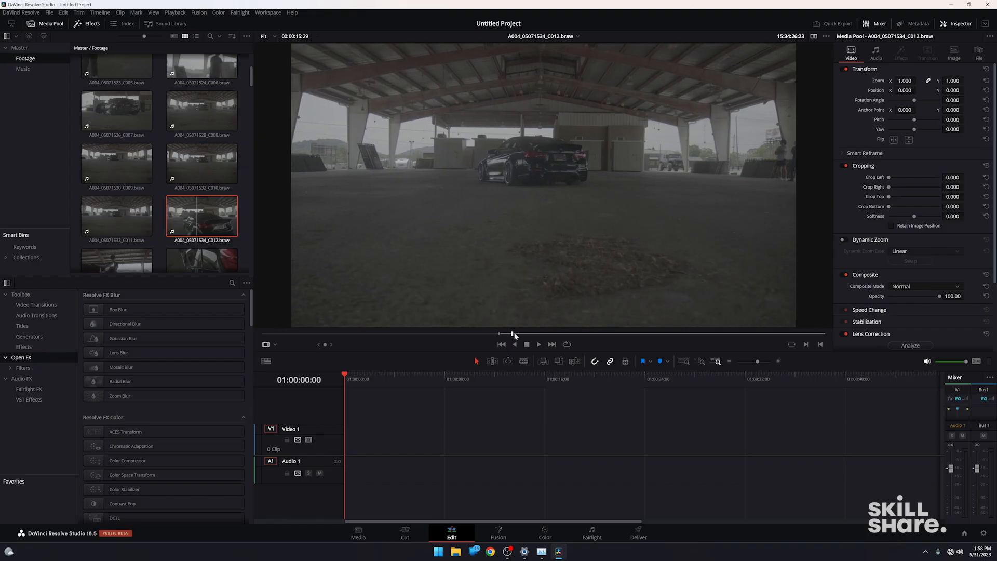
{"action": "left_click_drag", "start_coordinate": [513, 336], "coordinate": [664, 342]}
{"action": "key", "text": "o"}
{"action": "mouse_move", "coordinate": [623, 129]}
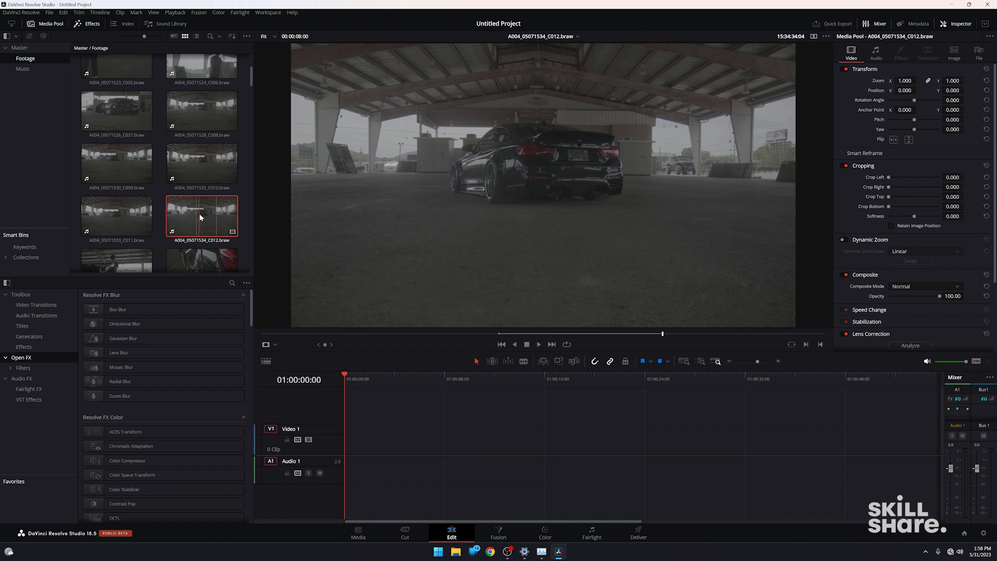
Place the marked clip with its audio at the start of the Bronson timeline, and delete it again.
{"action": "left_click_drag", "start_coordinate": [207, 210], "coordinate": [392, 450]}
{"action": "left_click", "coordinate": [396, 431]}
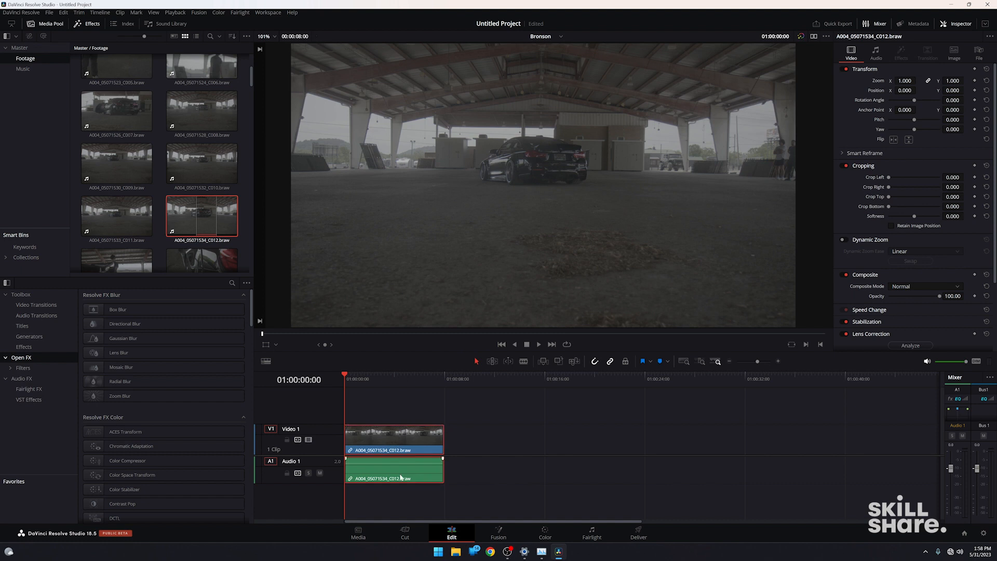
{"action": "key", "text": "Delete"}
Add only the video of the marked clip to Video 1 at the timeline start, and play it briefly.
{"action": "left_click", "coordinate": [203, 220]}
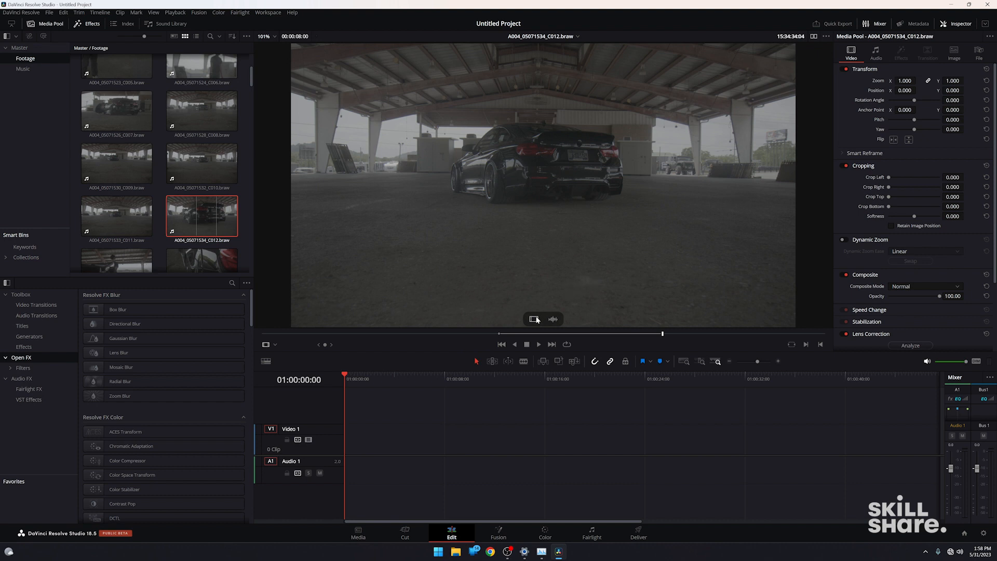
{"action": "left_click_drag", "start_coordinate": [534, 319], "coordinate": [347, 452]}
{"action": "mouse_move", "coordinate": [347, 378]}
{"action": "left_mouse_down"}
{"action": "mouse_move", "coordinate": [366, 379]}
{"action": "mouse_move", "coordinate": [335, 379]}
{"action": "left_mouse_up"}
{"action": "key", "text": "space"}
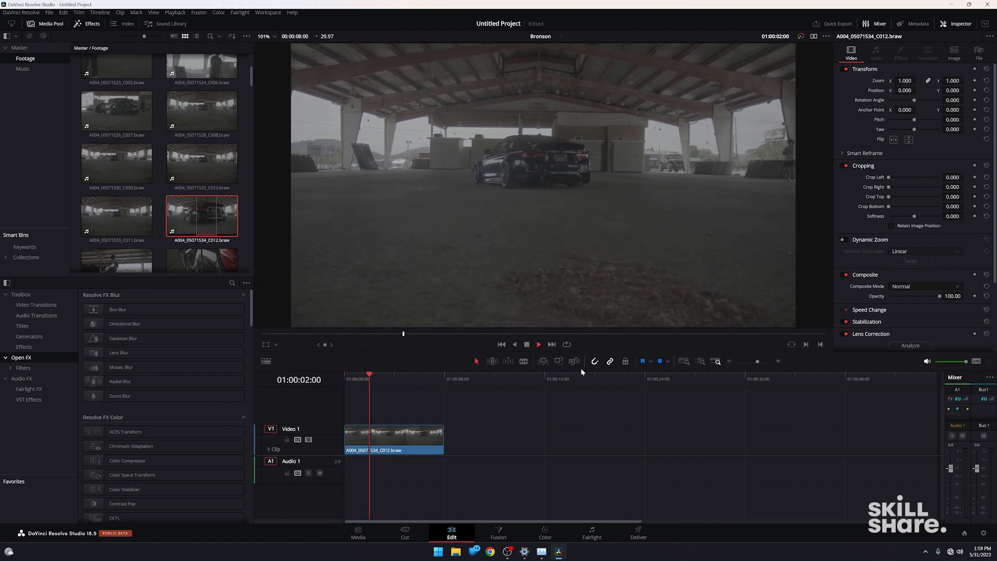
{"action": "key", "text": "space"}
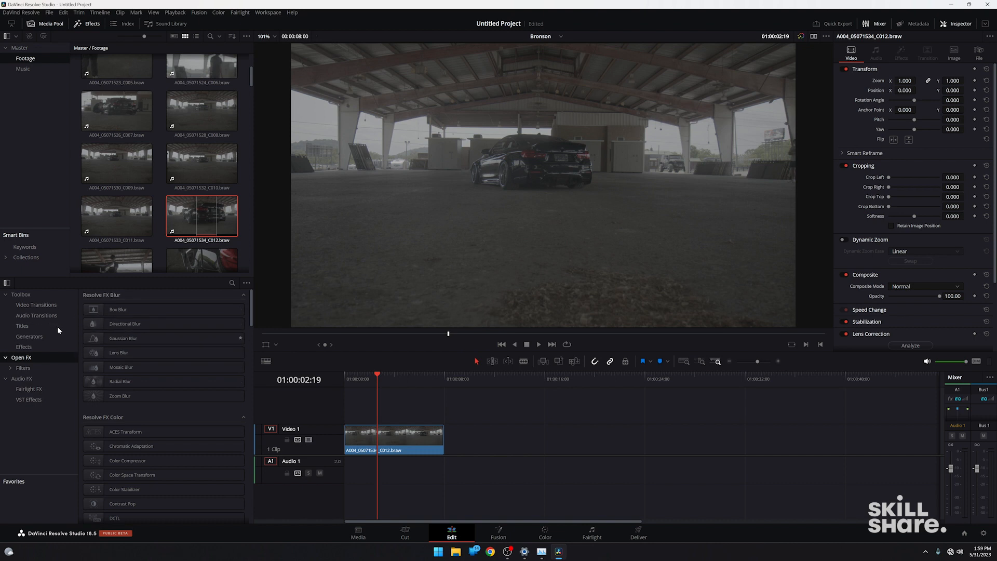
Examine the audio transitions, titles, generators, effects and Open FX categories in the effects library.
{"action": "left_click", "coordinate": [34, 315]}
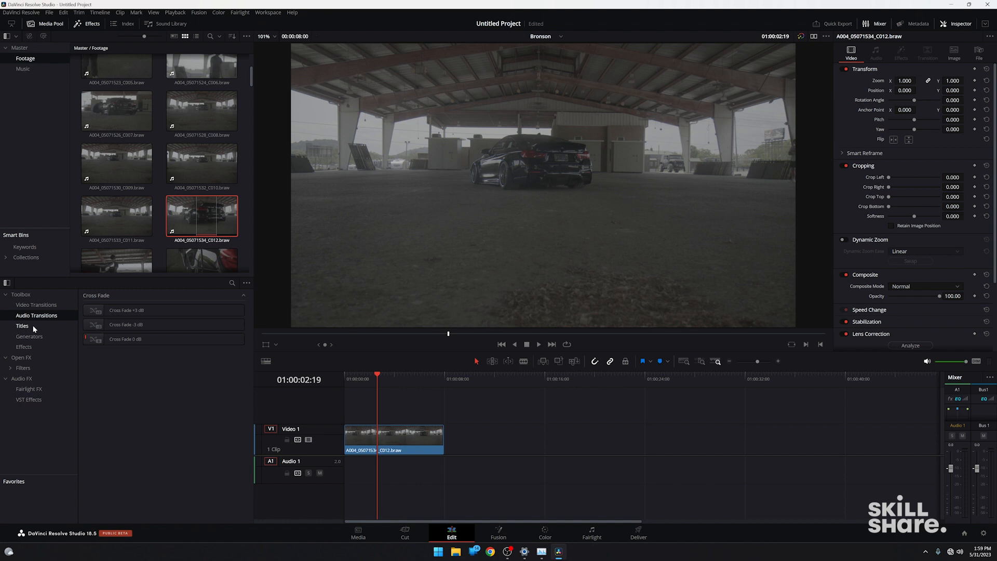
{"action": "left_click", "coordinate": [34, 327]}
{"action": "left_click", "coordinate": [112, 383]}
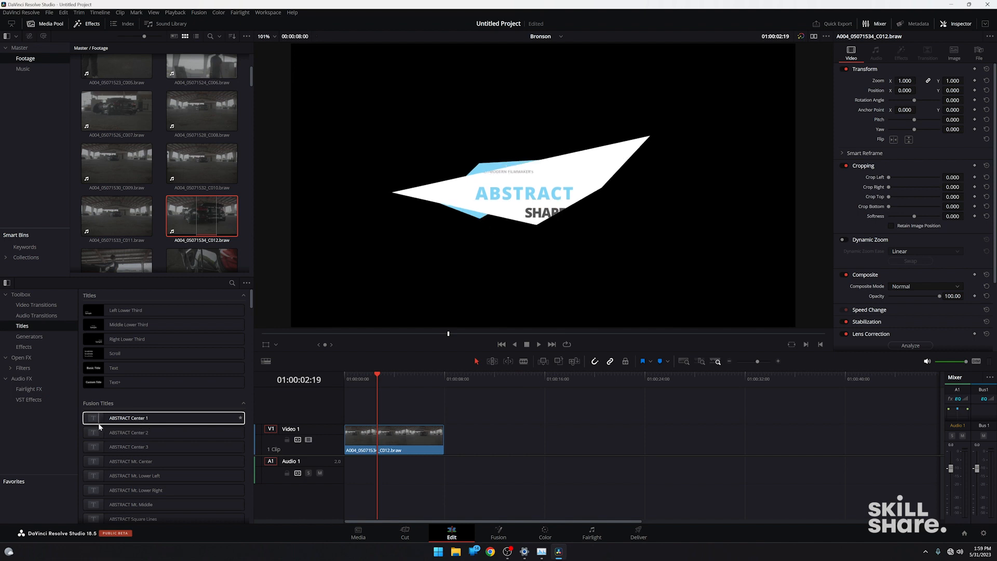
{"action": "left_click", "coordinate": [47, 338]}
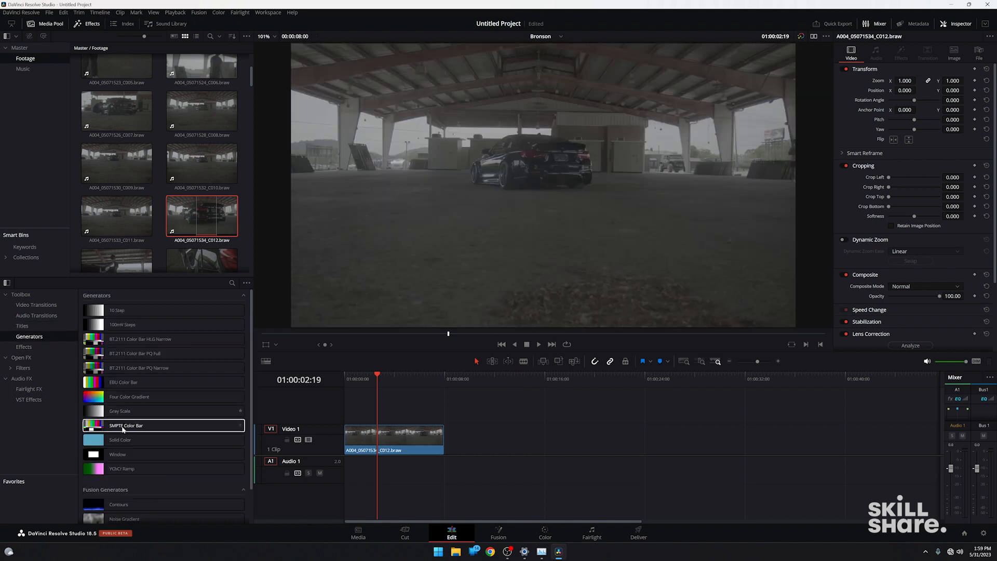
{"action": "scroll", "coordinate": [104, 468], "scroll_direction": "down", "scroll_amount": 2}
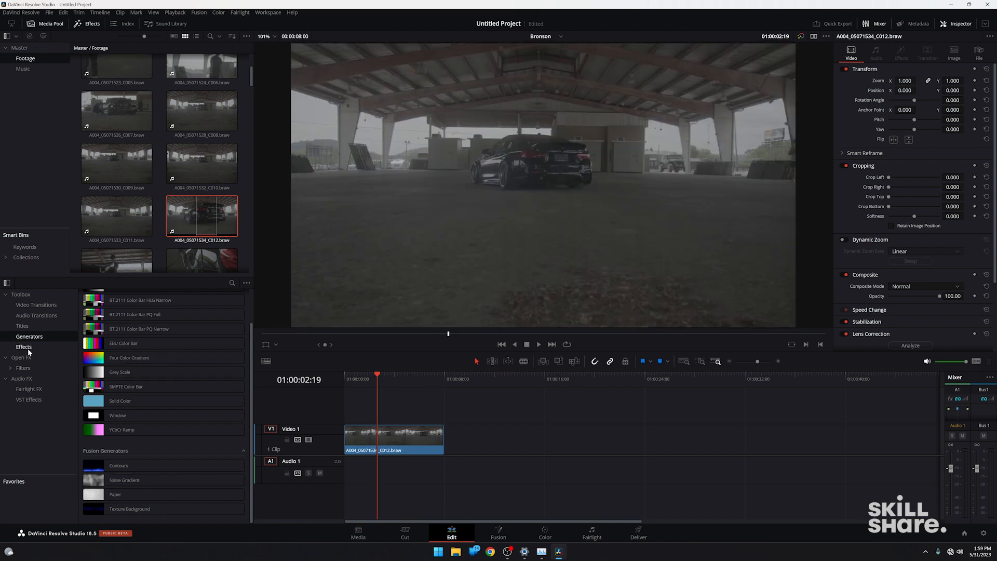
{"action": "left_click", "coordinate": [27, 348]}
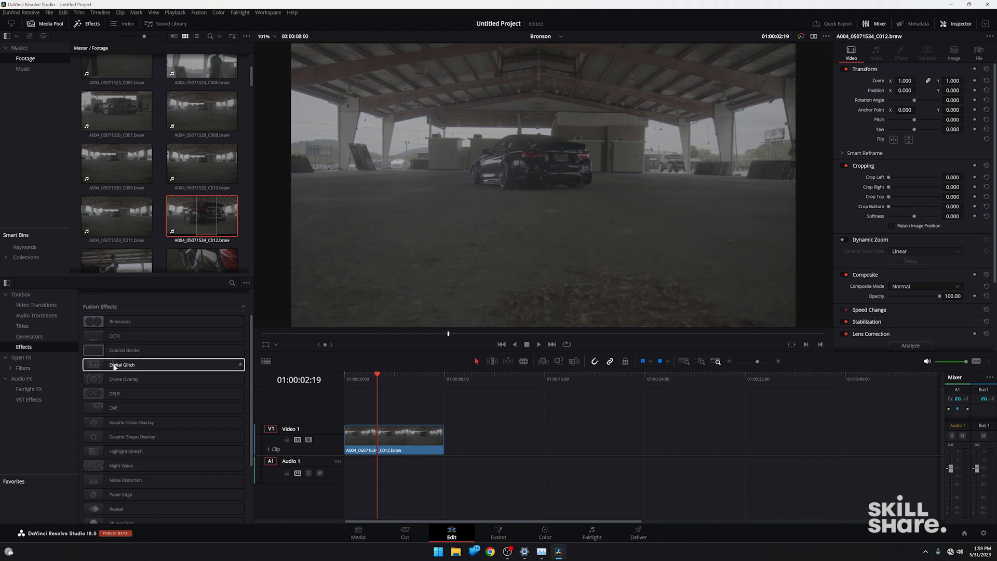
{"action": "left_click", "coordinate": [50, 357]}
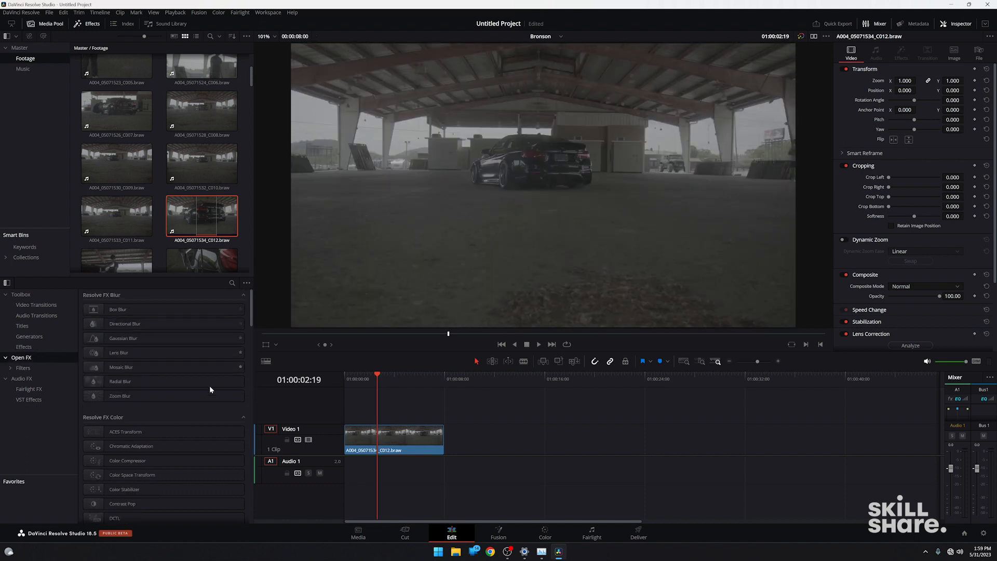
{"action": "scroll", "coordinate": [234, 405], "scroll_direction": "down", "scroll_amount": 5}
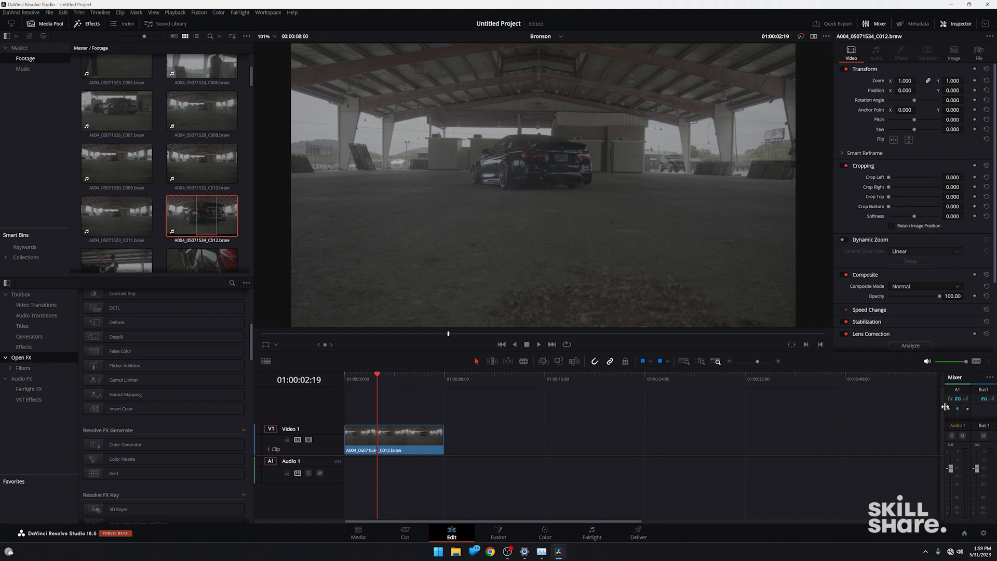
Check the Audio 1 volume fader in the mixer, and open and close the track's audio pan controls.
{"action": "mouse_move", "coordinate": [953, 470]}
{"action": "left_mouse_down"}
{"action": "mouse_move", "coordinate": [953, 491]}
{"action": "mouse_move", "coordinate": [952, 469]}
{"action": "left_mouse_up"}
{"action": "double_click", "coordinate": [957, 411]}
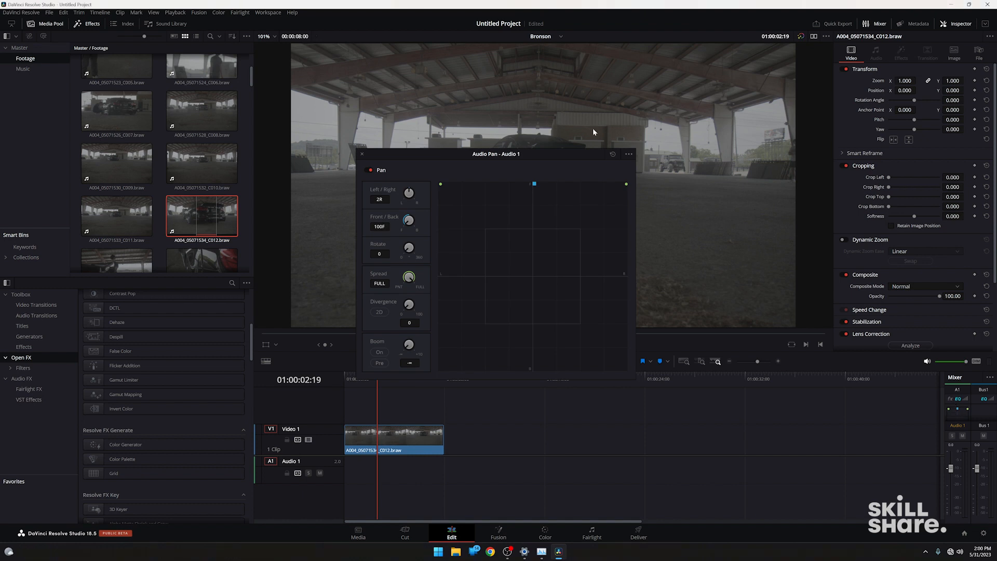
{"action": "left_click", "coordinate": [361, 155]}
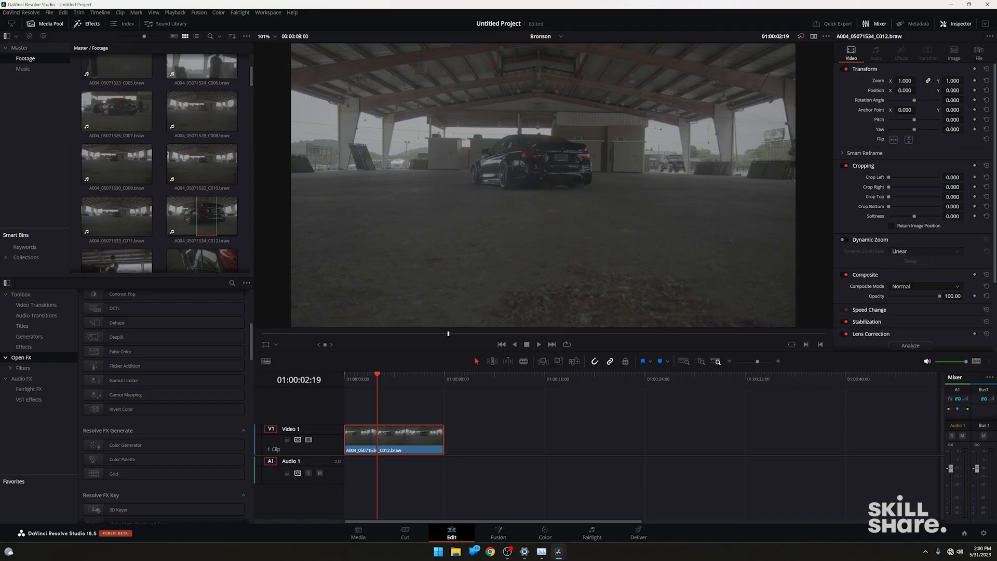
Try zoom 1.310, position X 157 and rotation 5.5 on the timeline clip, reset the transform, and try cropping its sides.
{"action": "left_click_drag", "start_coordinate": [905, 80], "coordinate": [984, 100]}
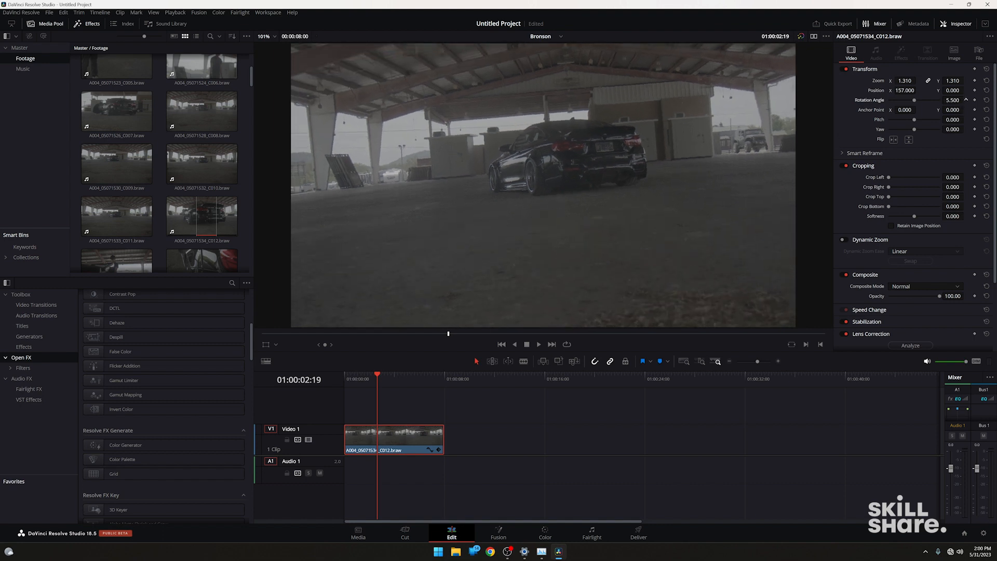
{"action": "left_click", "coordinate": [986, 69]}
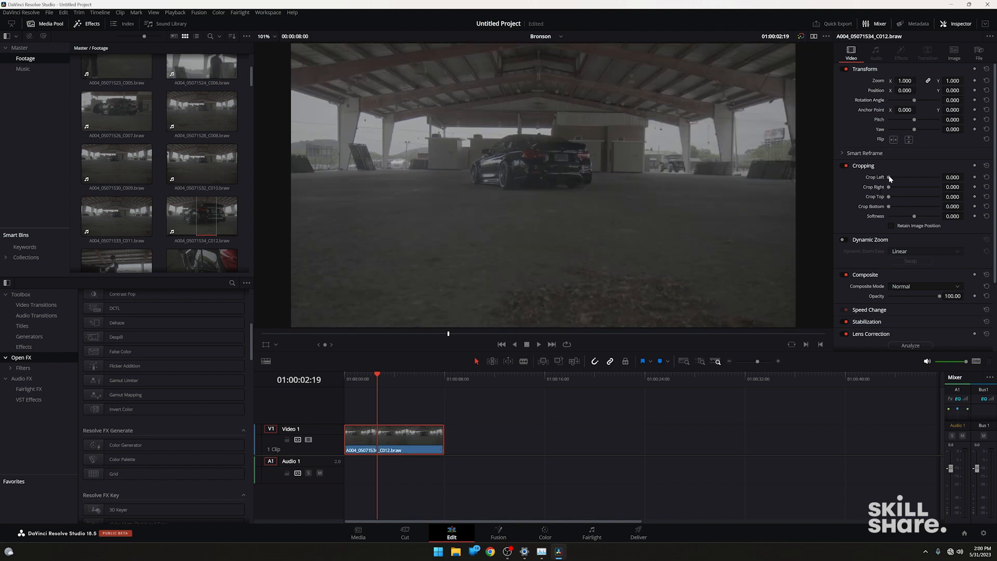
{"action": "mouse_move", "coordinate": [889, 178]}
{"action": "left_mouse_down"}
{"action": "mouse_move", "coordinate": [901, 175]}
{"action": "mouse_move", "coordinate": [894, 186]}
{"action": "mouse_move", "coordinate": [903, 189]}
{"action": "left_mouse_up"}
Enable Dynamic Zoom on the timeline clip and play it from the start to preview the movement.
{"action": "left_click", "coordinate": [843, 240]}
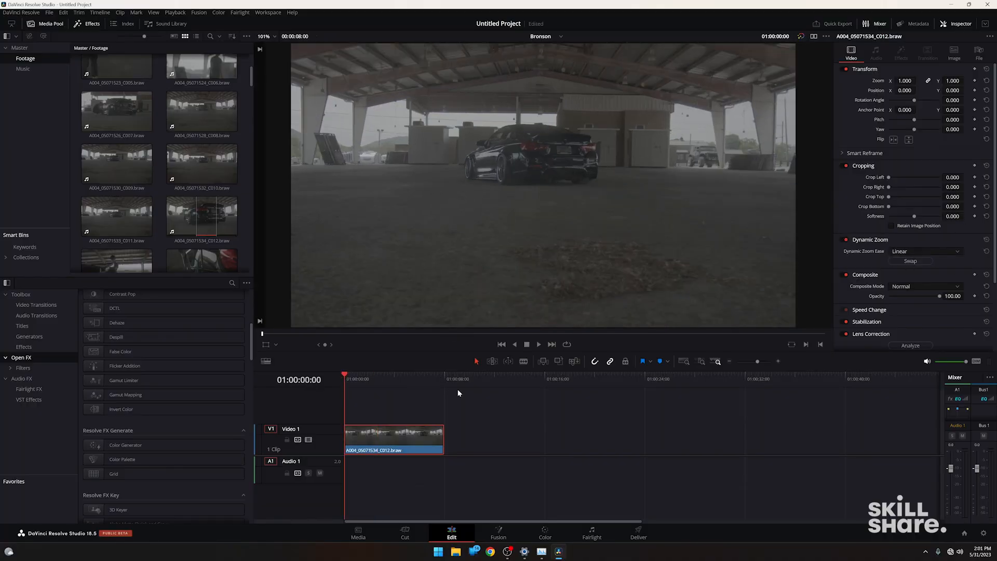
{"action": "key", "text": "space"}
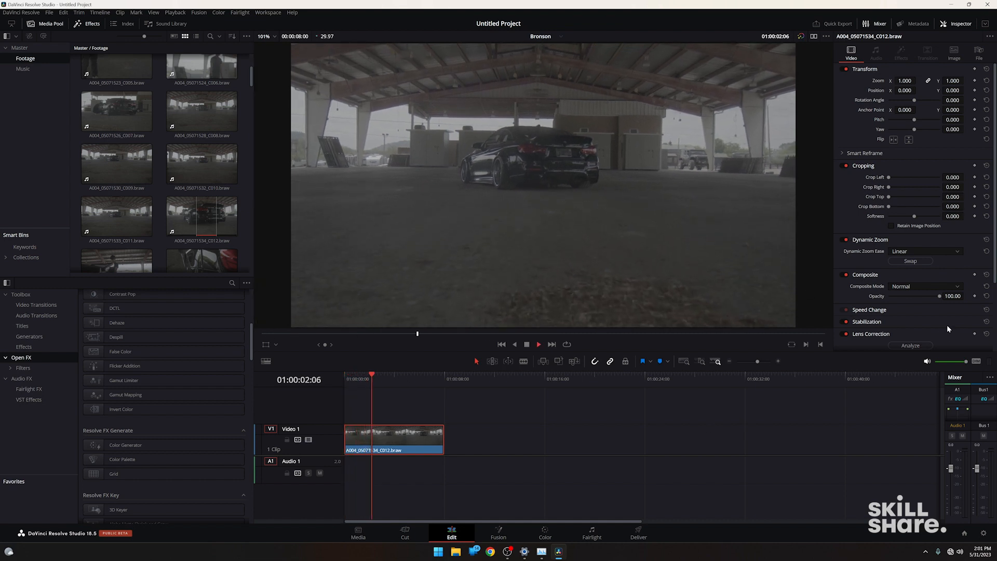
{"action": "key", "text": "space"}
Swap the Dynamic Zoom direction, preview the clip from the start, and turn Dynamic Zoom off.
{"action": "left_click", "coordinate": [920, 260]}
{"action": "key", "text": "Home"}
{"action": "key", "text": "space"}
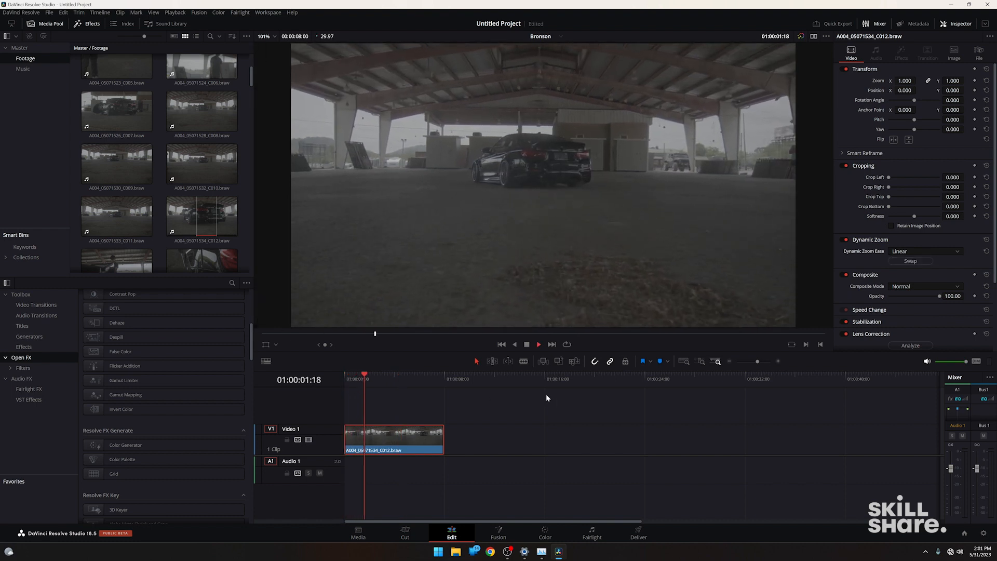
{"action": "key", "text": "space"}
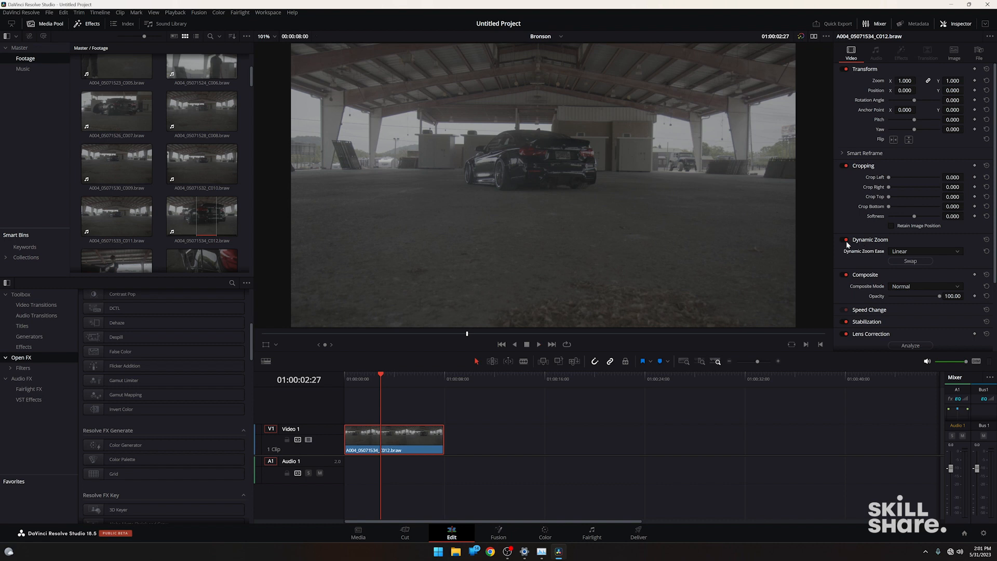
{"action": "left_click", "coordinate": [846, 239]}
{"action": "scroll", "coordinate": [889, 244], "scroll_direction": "down", "scroll_amount": 1}
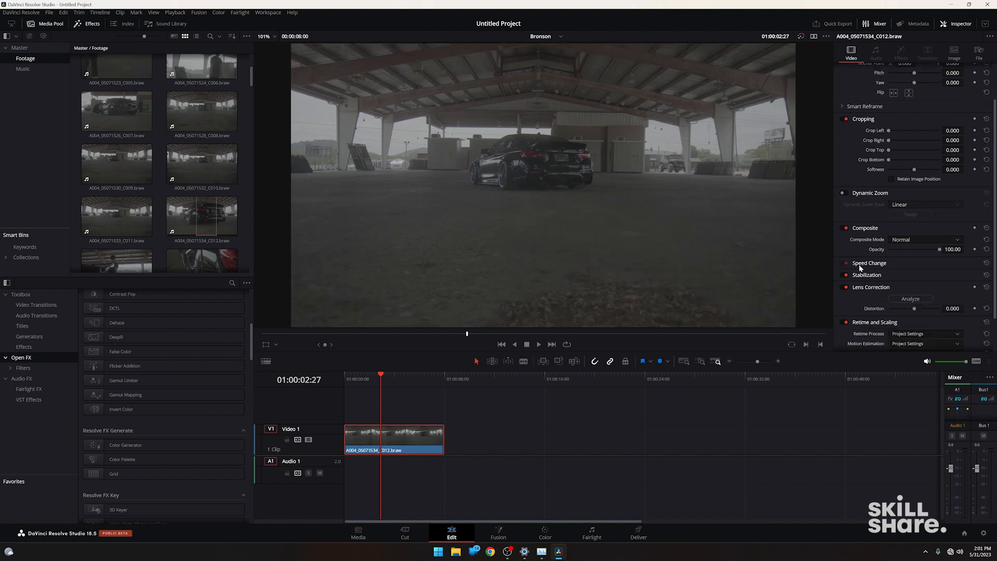
Slip the footage inside the timeline clip using Trim Edit mode.
{"action": "scroll", "coordinate": [886, 248], "scroll_direction": "down", "scroll_amount": 1}
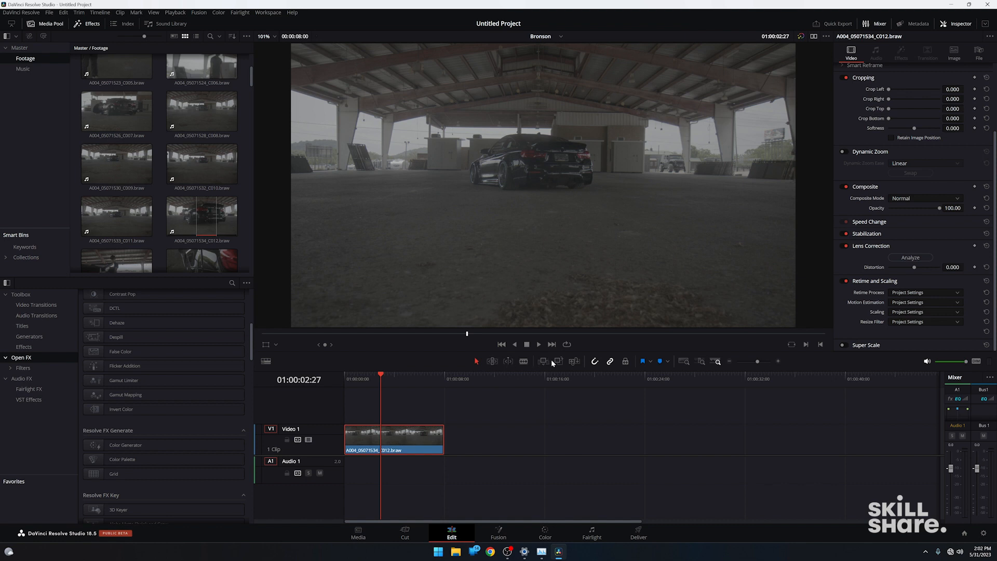
{"action": "left_click", "coordinate": [492, 361]}
{"action": "left_click_drag", "start_coordinate": [411, 429], "coordinate": [383, 437]}
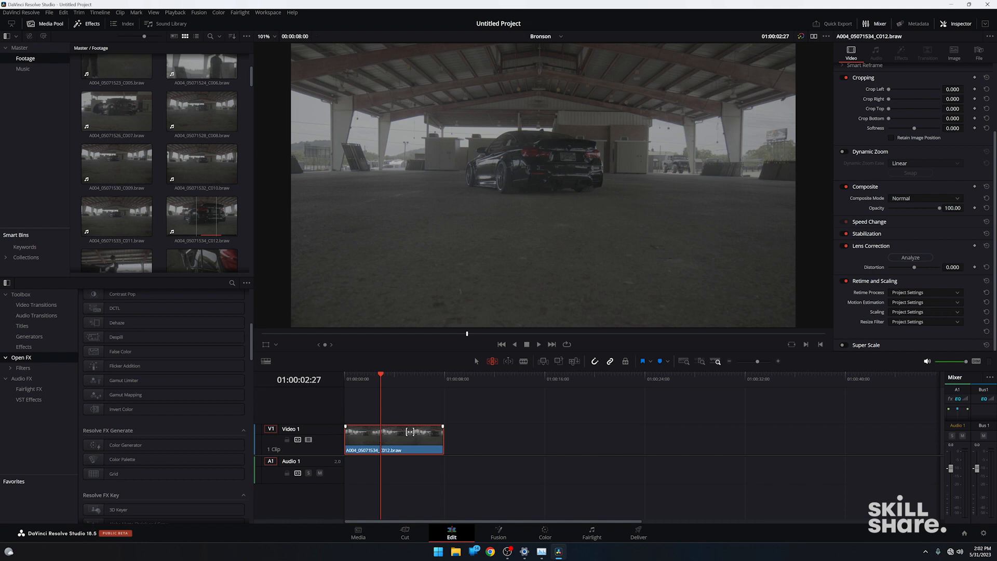
In selection mode, try extending the clip on Video 2 and trimming its start, and undo these edits and the slip.
{"action": "key", "text": "a"}
{"action": "left_click_drag", "start_coordinate": [420, 435], "coordinate": [535, 405]}
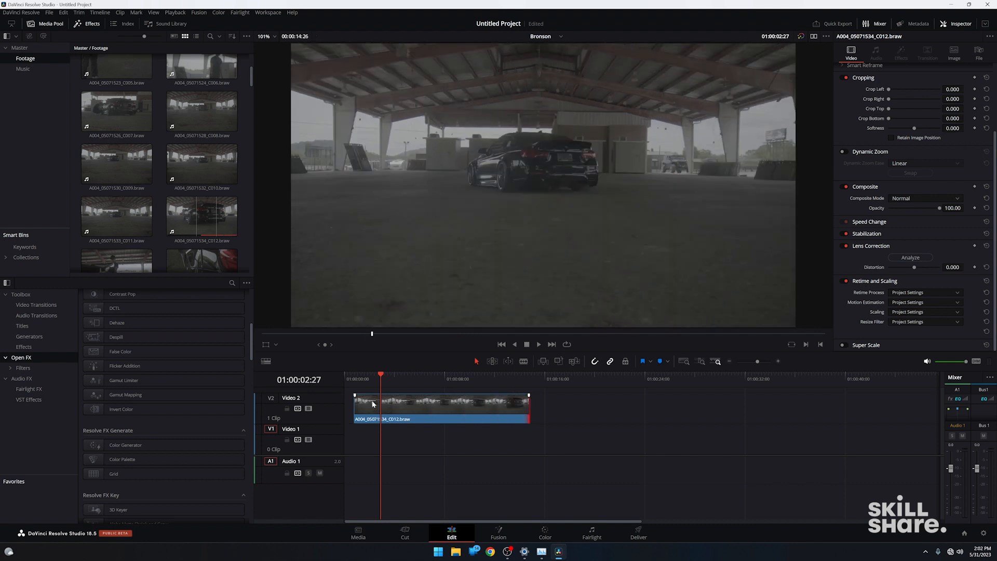
{"action": "left_click_drag", "start_coordinate": [355, 408], "coordinate": [453, 408]}
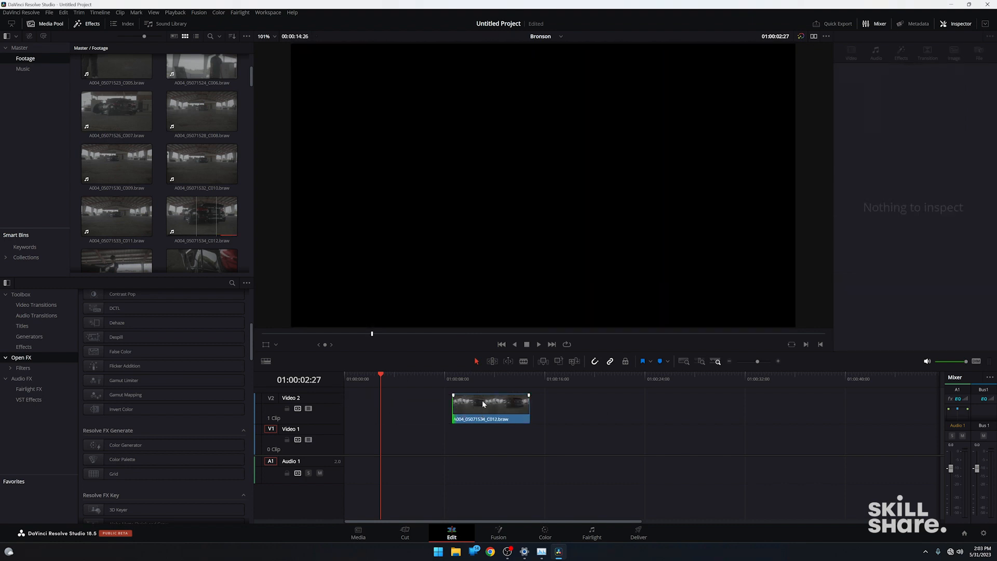
{"action": "key", "text": "ctrl+z"}
{"action": "key", "text": "ctrl+z"}
{"action": "key", "text": "ctrl+z"}
Slip the clip's footage in the opposite direction with Trim Edit mode, keeping its position and length, and return to selection mode.
{"action": "left_click", "coordinate": [492, 361]}
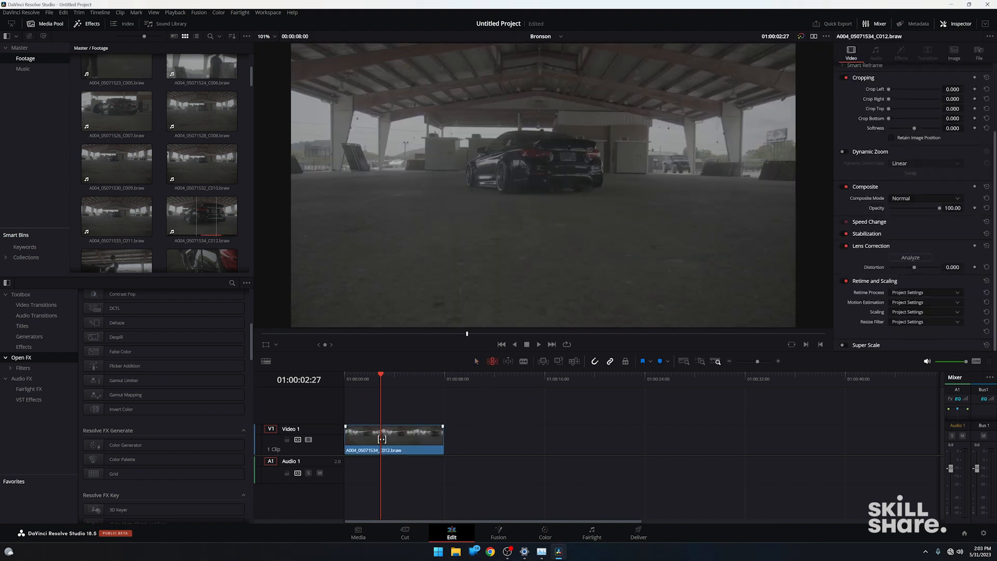
{"action": "left_click_drag", "start_coordinate": [374, 436], "coordinate": [420, 433]}
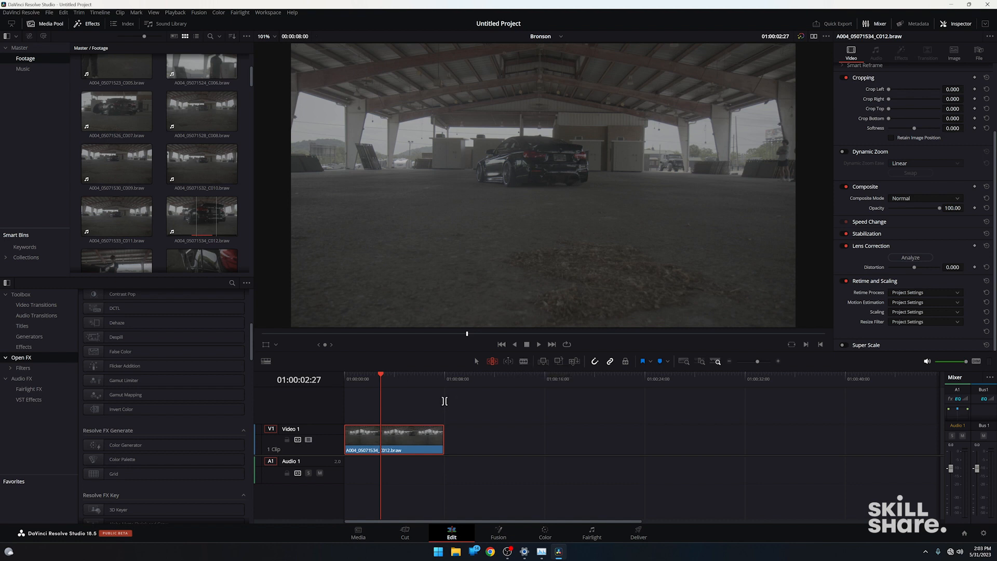
{"action": "key", "text": "a"}
Split the timeline clip at the playhead at 01:00:02:27 with the Blade tool, and undo and redo the cut.
{"action": "key", "text": "b"}
{"action": "left_click", "coordinate": [382, 436]}
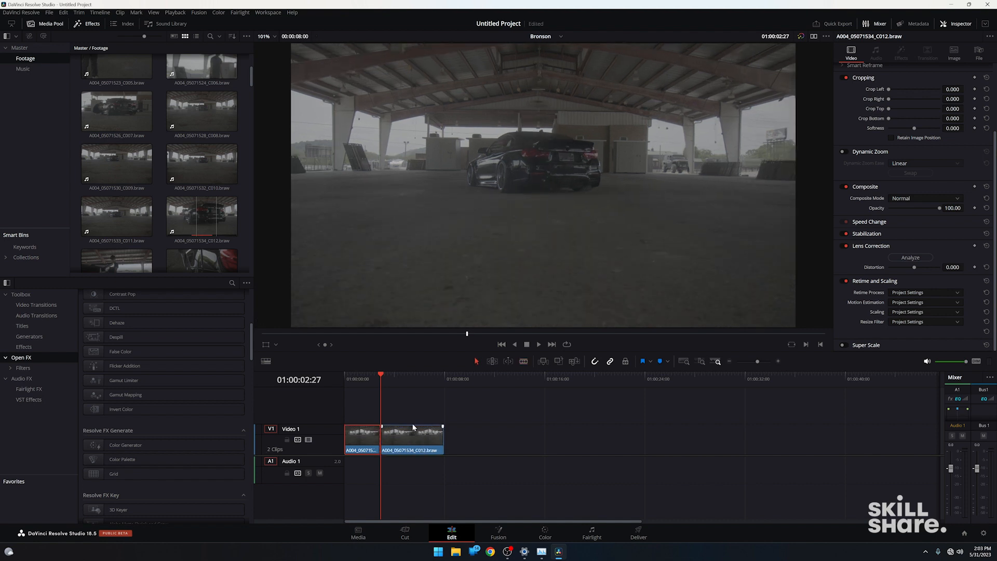
{"action": "key", "text": "ctrl+z"}
{"action": "key", "text": "ctrl+shift+z"}
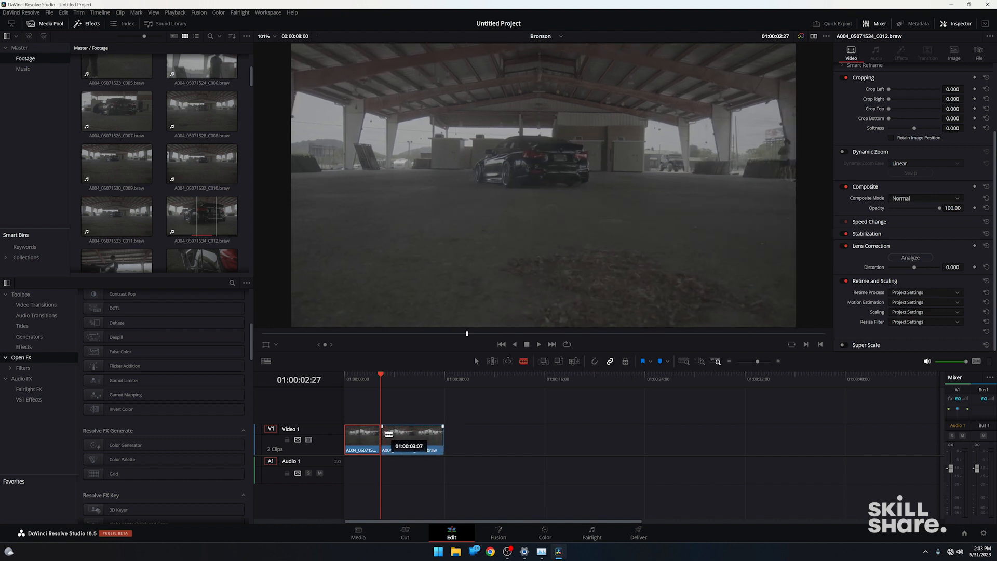
Try cutting the clip near the playhead with snapping off and with snapping on, undoing all the cuts.
{"action": "left_click", "coordinate": [386, 433]}
{"action": "key", "text": "ctrl+z"}
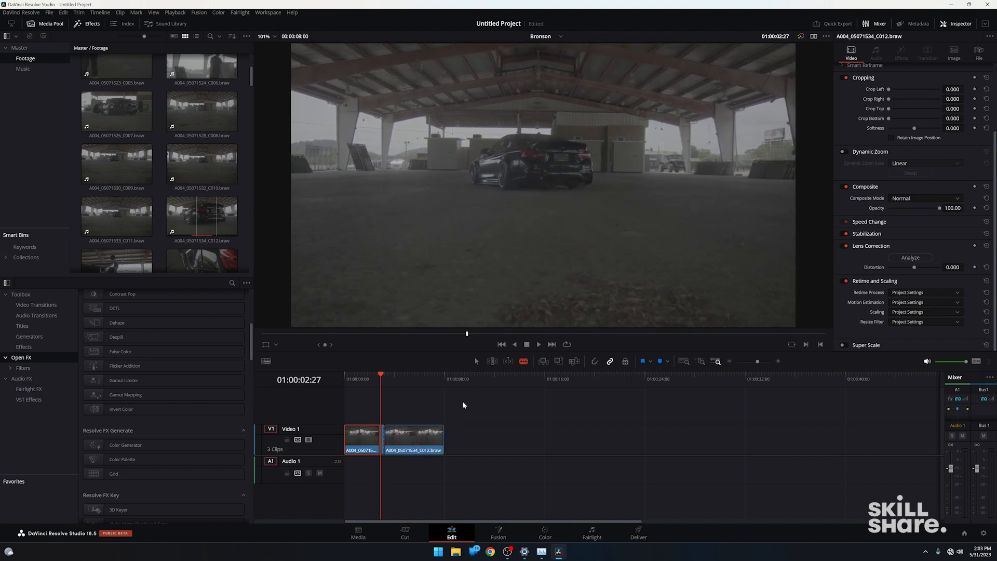
{"action": "key", "text": "ctrl+z"}
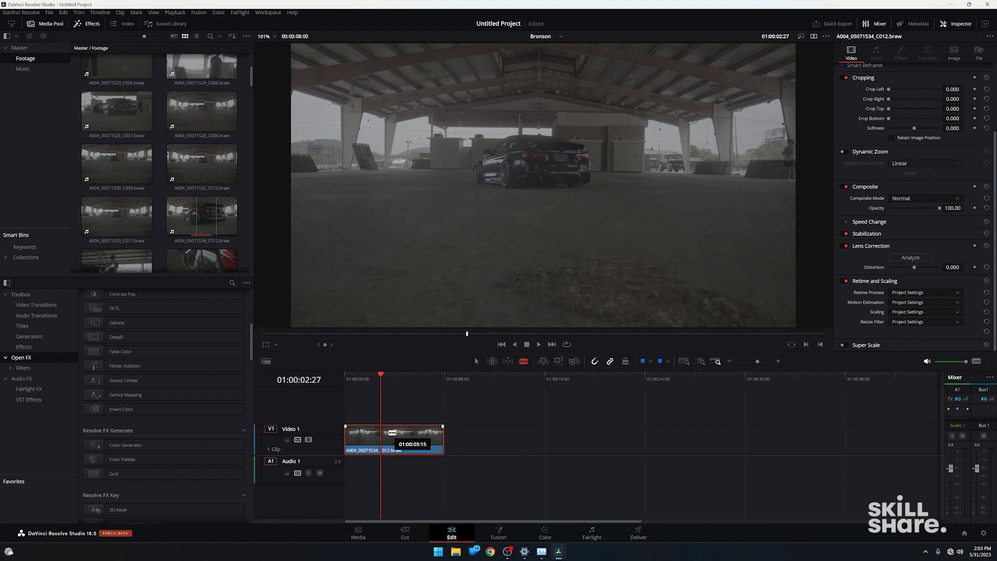
{"action": "left_click", "coordinate": [388, 431]}
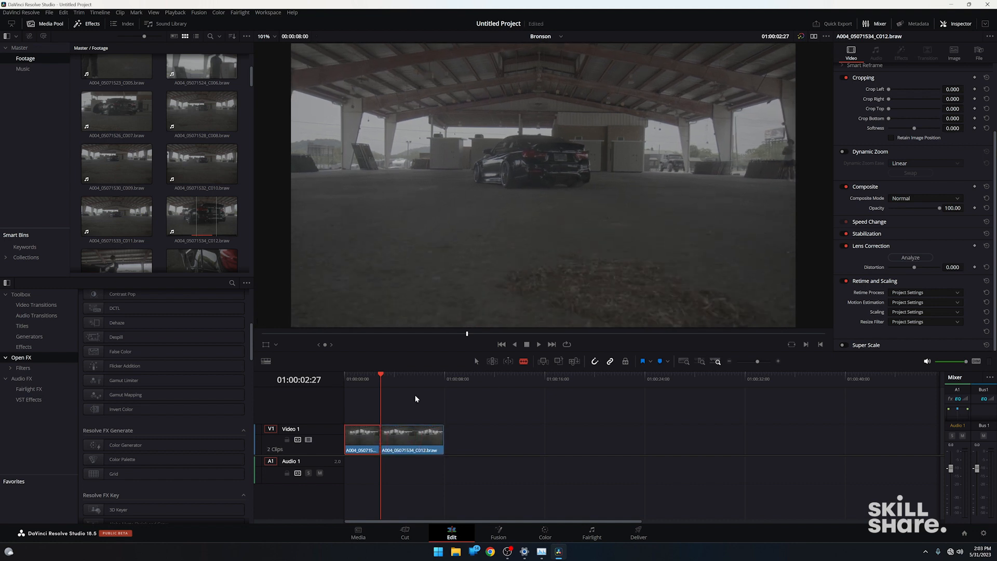
{"action": "key", "text": "ctrl+z"}
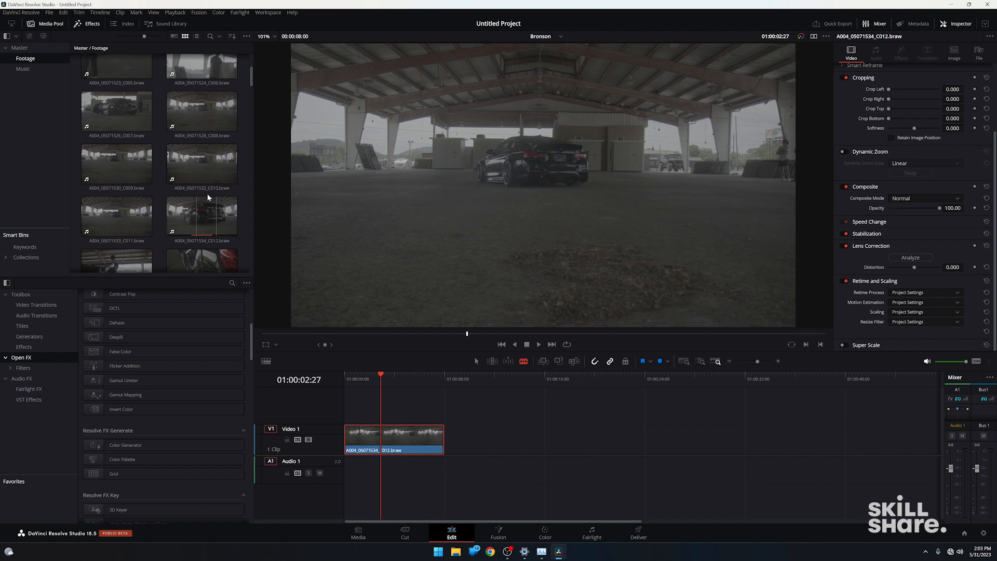
Try overwriting the timeline from 01:00:02:27 with A004_05071528_C008.braw, and undo the edit.
{"action": "left_click", "coordinate": [205, 110]}
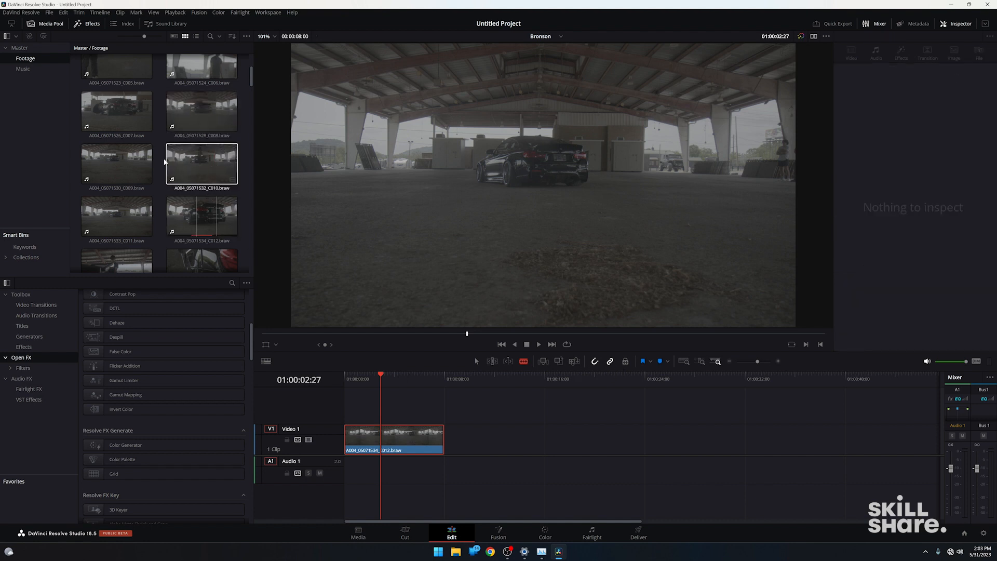
{"action": "left_click", "coordinate": [559, 365]}
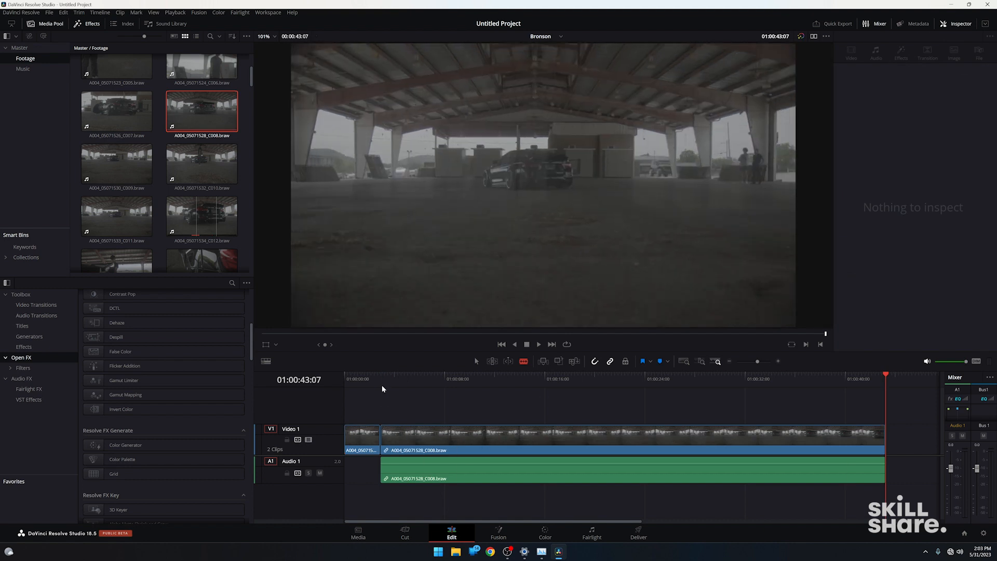
{"action": "key", "text": "ctrl+z"}
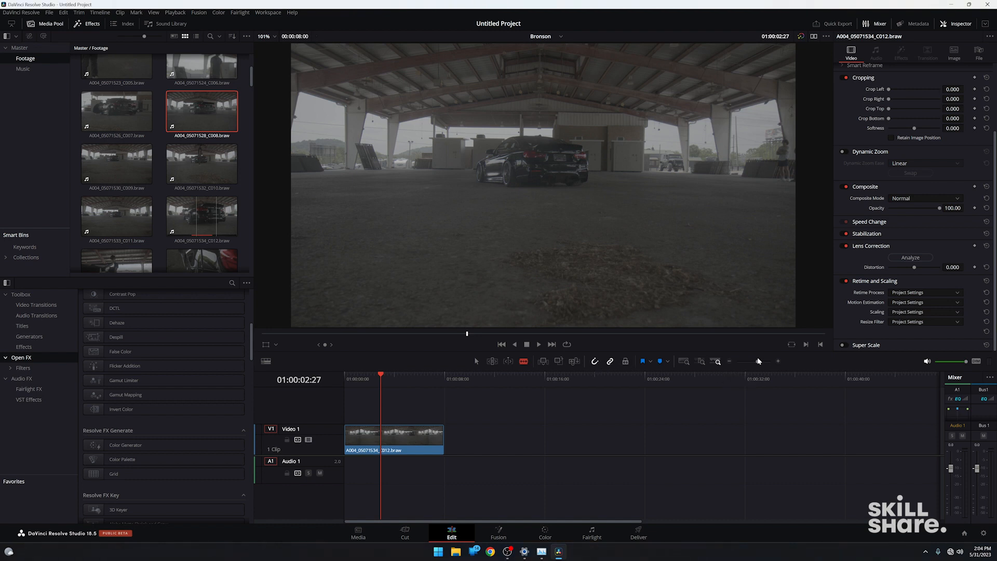
Try a short fade-in at the start of the timeline clip and check it at 01:00:00:00.
{"action": "left_click_drag", "start_coordinate": [757, 361], "coordinate": [759, 363]}
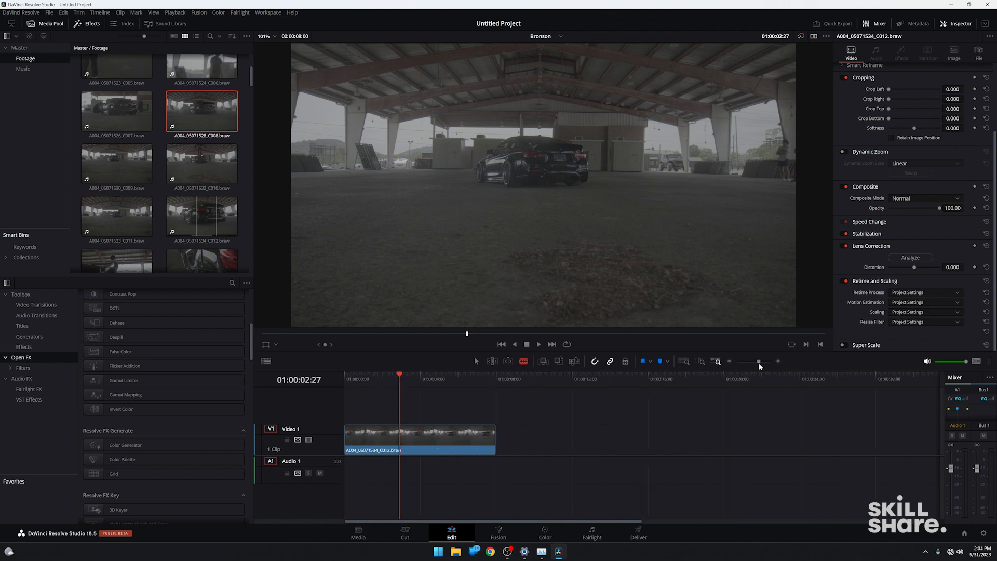
{"action": "left_click", "coordinate": [778, 361]}
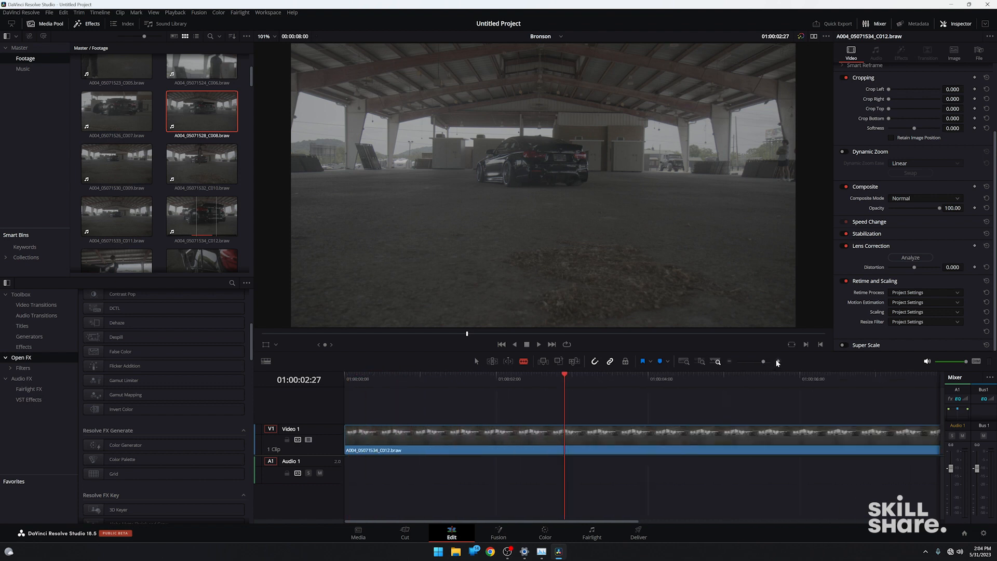
{"action": "left_click", "coordinate": [730, 362]}
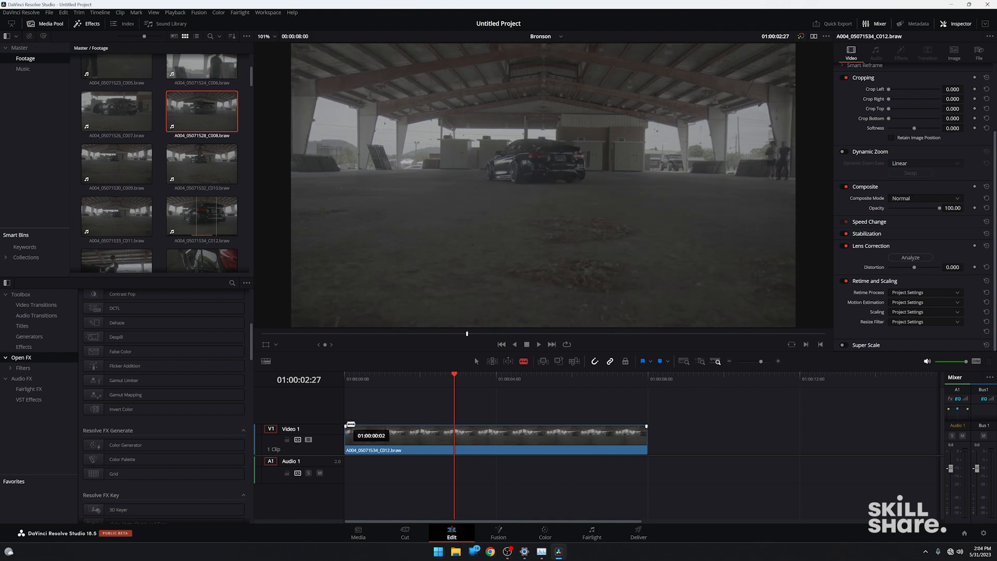
{"action": "left_click_drag", "start_coordinate": [349, 424], "coordinate": [365, 426]}
{"action": "left_click", "coordinate": [349, 382]}
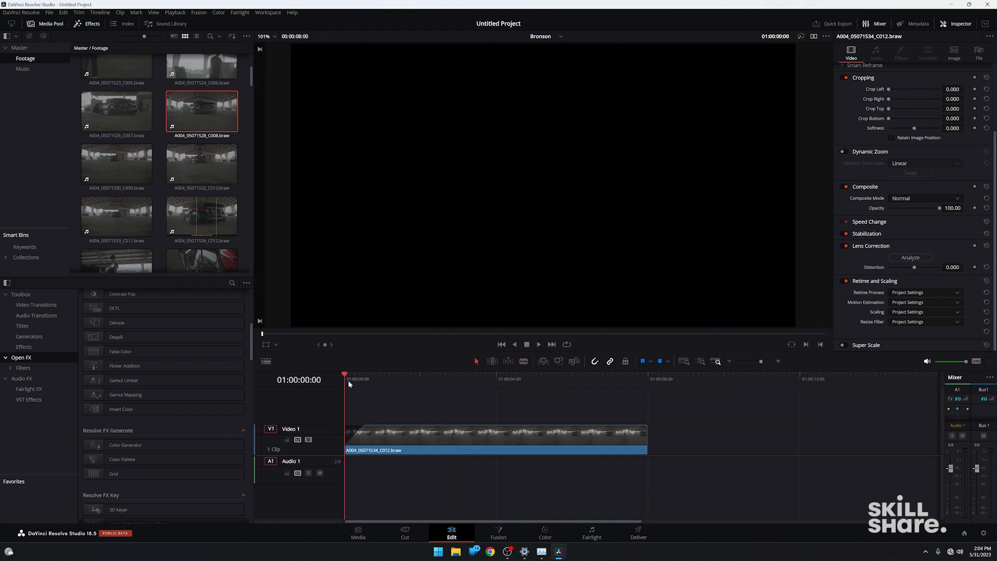
Try the single-thumbnail display for timeline video clips, and set the video view to the plain display without thumbnails.
{"action": "left_click", "coordinate": [778, 361]}
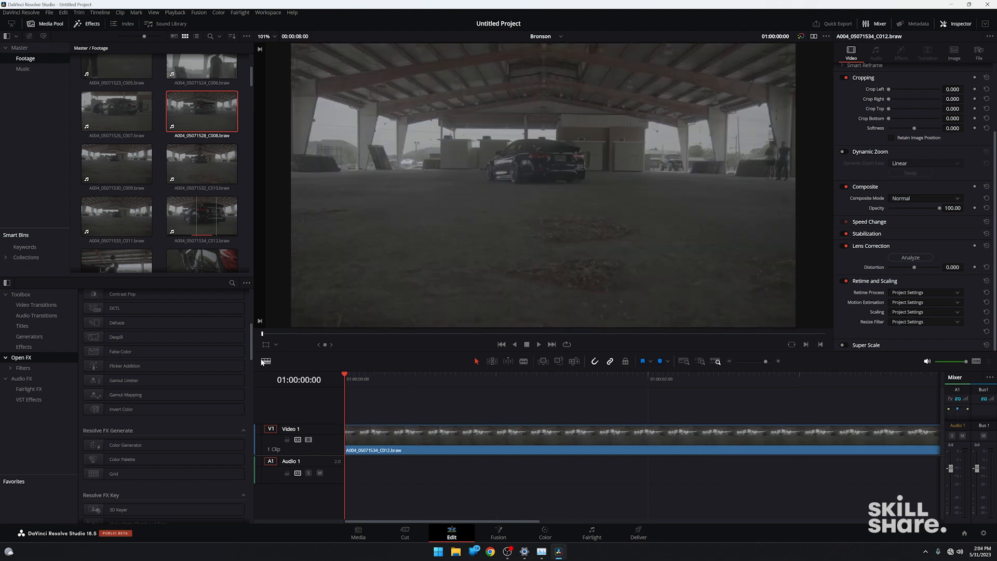
{"action": "left_click", "coordinate": [266, 362]}
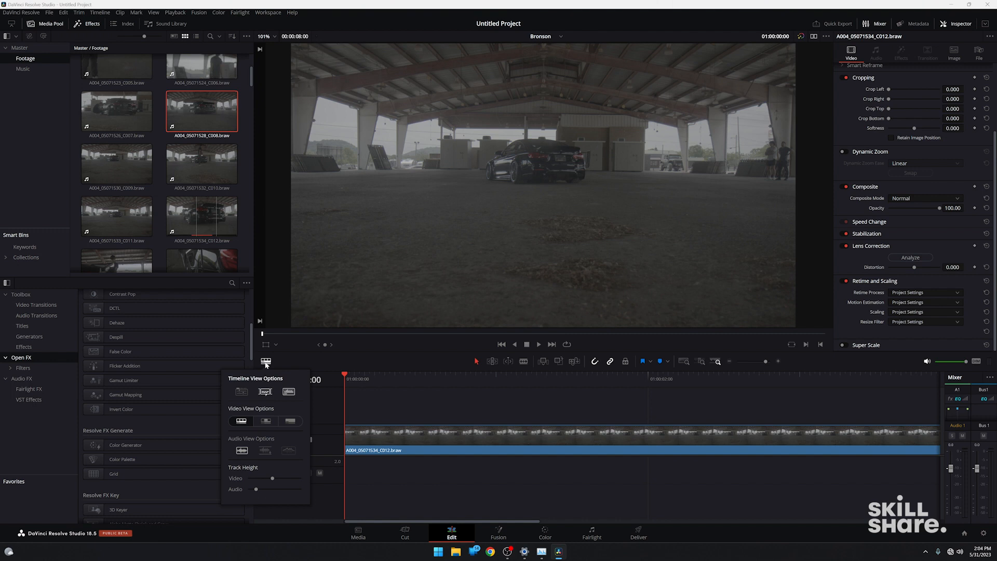
{"action": "left_click", "coordinate": [266, 422]}
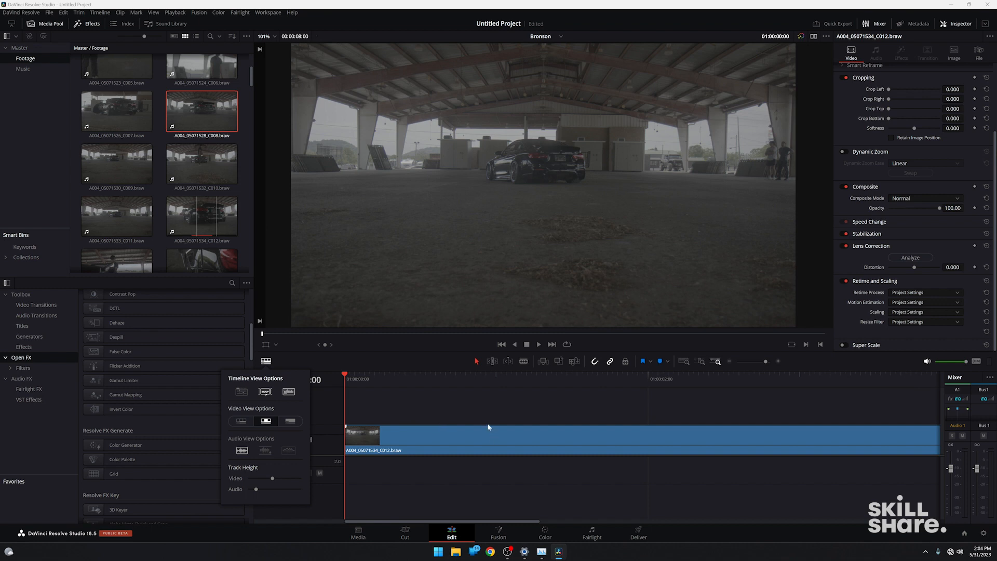
{"action": "left_click", "coordinate": [290, 421]}
Reduce the video track height in the timeline view options and return to the Edit page.
{"action": "left_click", "coordinate": [729, 361]}
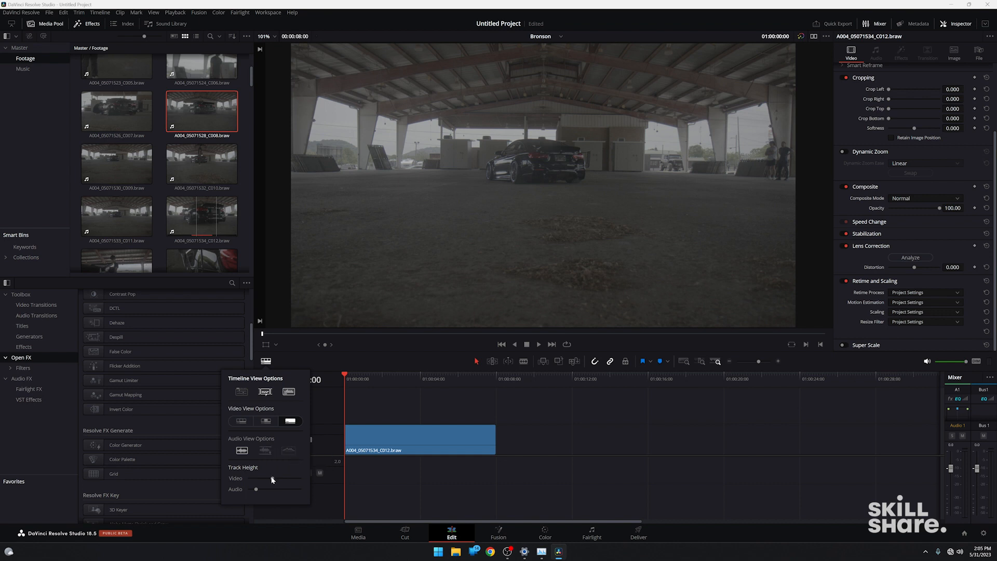
{"action": "mouse_move", "coordinate": [272, 480]}
{"action": "left_mouse_down"}
{"action": "mouse_move", "coordinate": [259, 479]}
{"action": "mouse_move", "coordinate": [288, 479]}
{"action": "mouse_move", "coordinate": [258, 479]}
{"action": "mouse_move", "coordinate": [284, 491]}
{"action": "mouse_move", "coordinate": [257, 491]}
{"action": "left_mouse_up"}
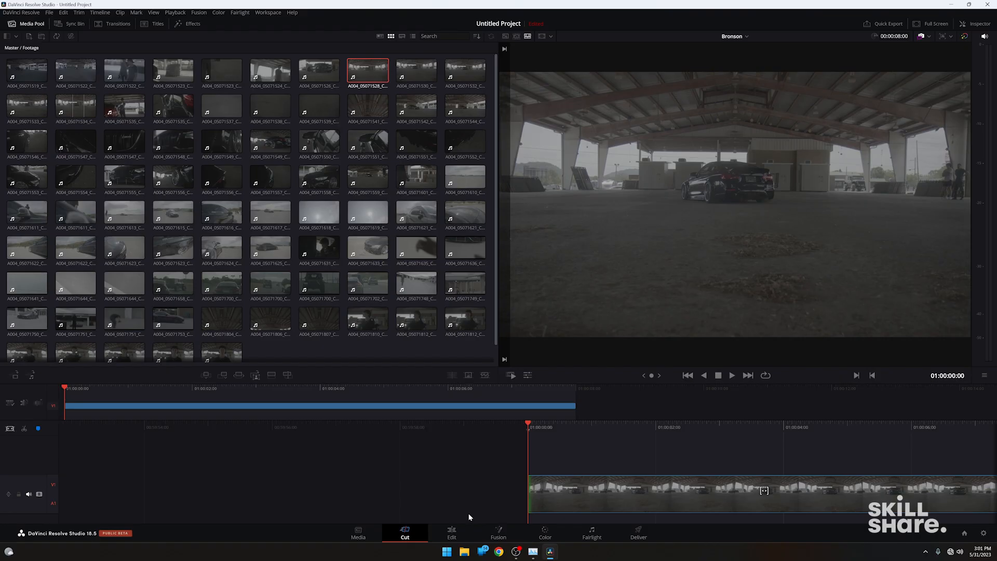
{"action": "left_click", "coordinate": [452, 533]}
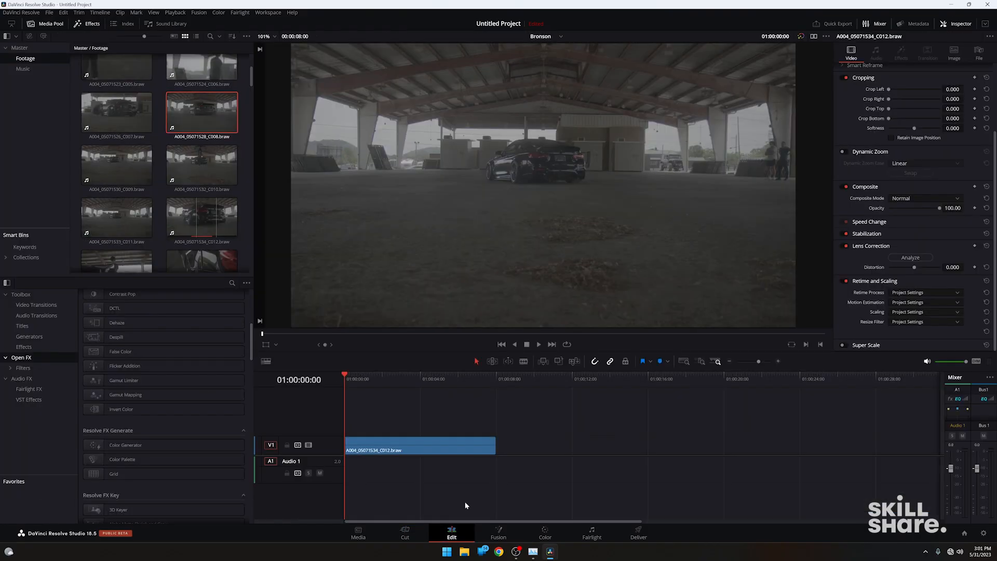